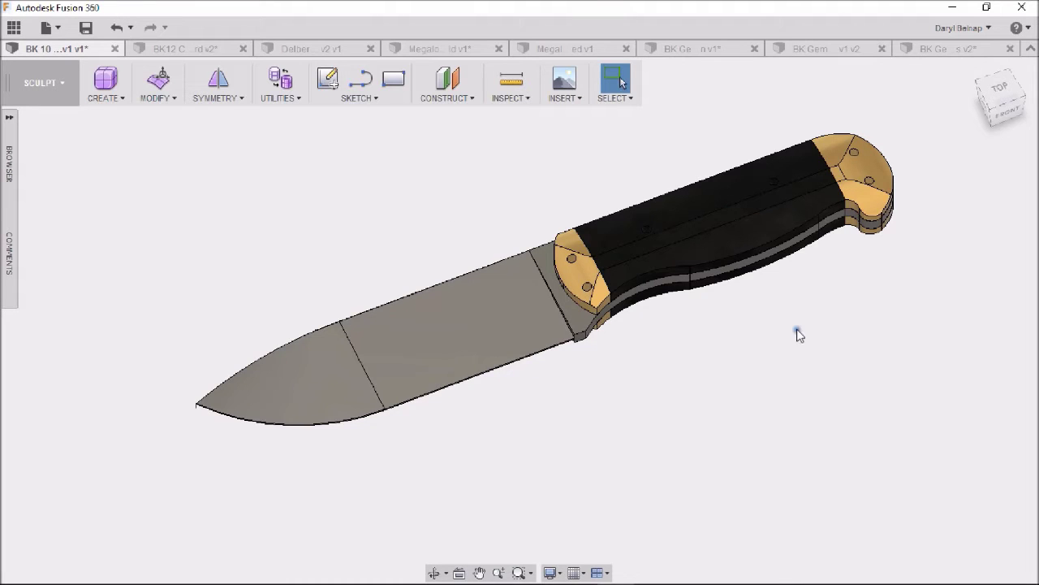
Zoom and orbit the serrated carbon-fibre knife into an angled 3-D view with the handle centred.
scroll(842, 418, "down", 1)
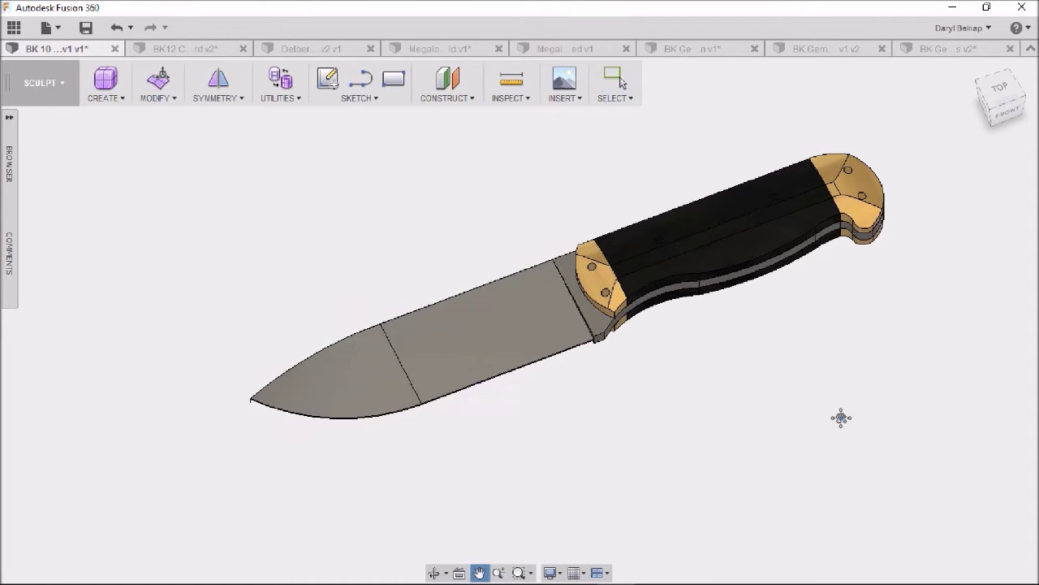
middle_click_drag(841, 418, 830, 419, "shift")
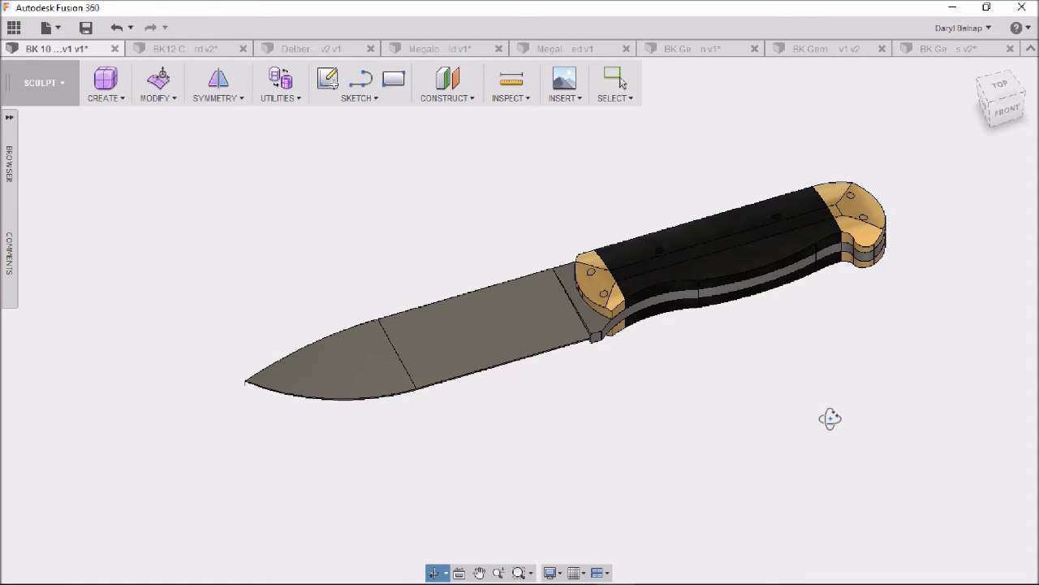
scroll(780, 403, "up", 3)
scroll(820, 416, "down", 1)
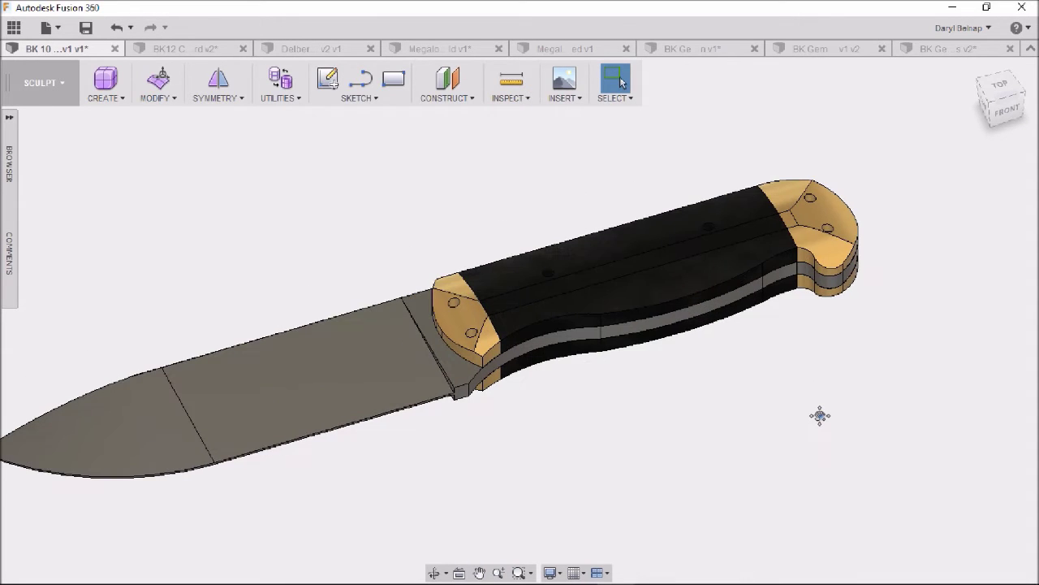
middle_click_drag(820, 415, 849, 422)
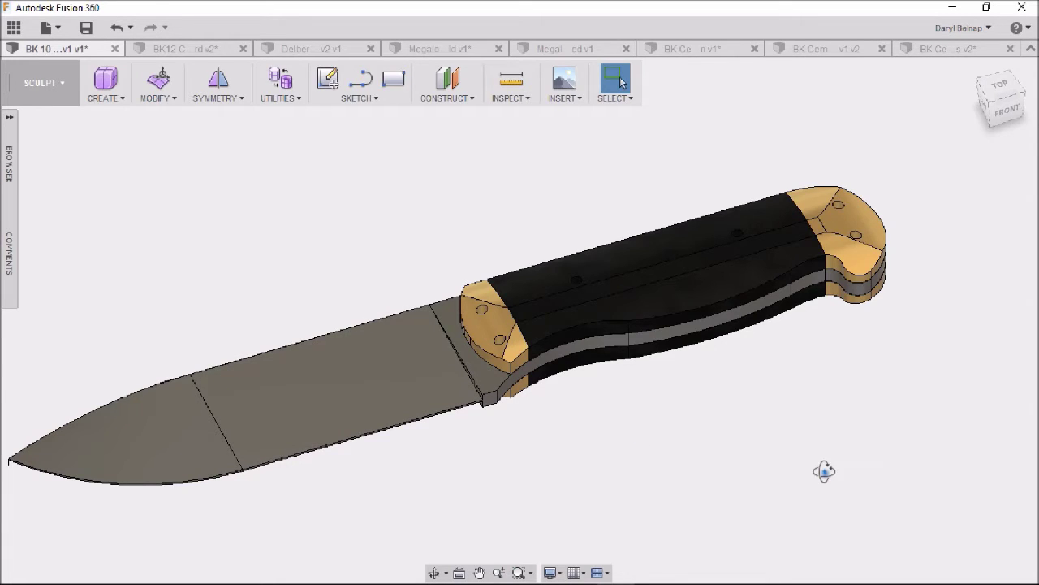
middle_click_drag(825, 470, 768, 472, "shift")
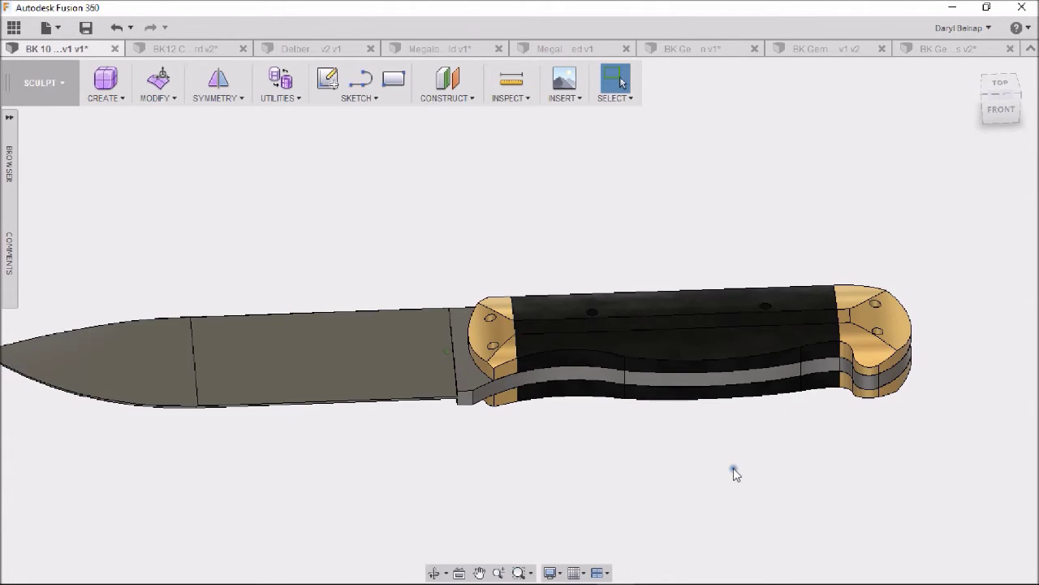
middle_click_drag(733, 468, 764, 464)
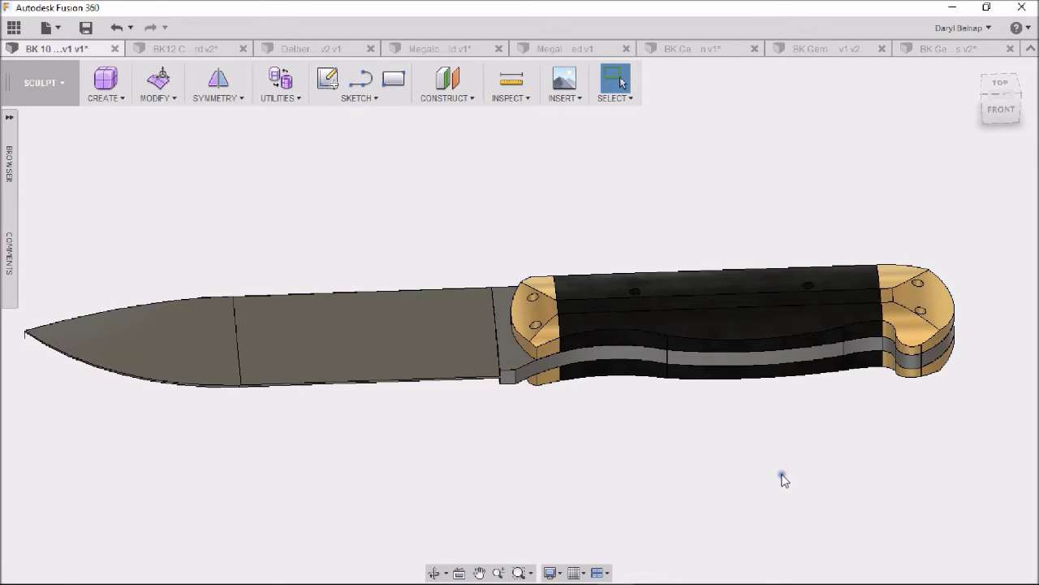
middle_click_drag(780, 467, 808, 447, "shift")
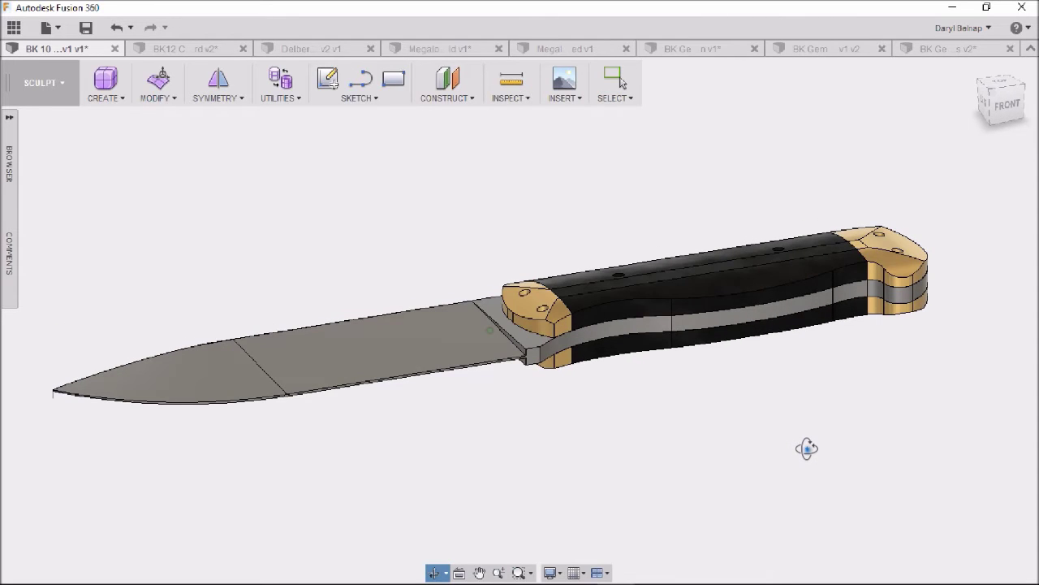
scroll(778, 407, "up", 2)
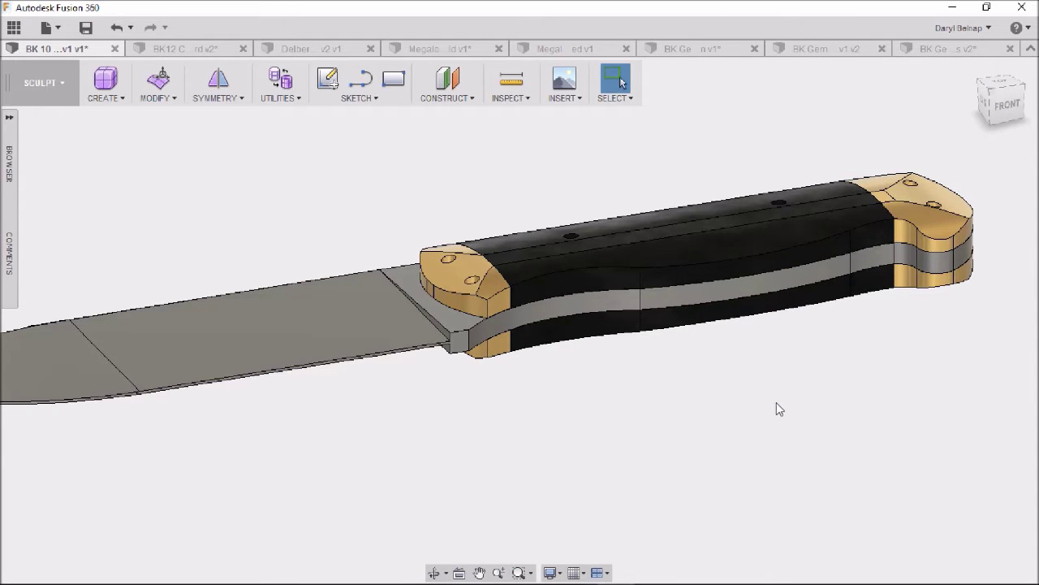
scroll(776, 406, "up", 1)
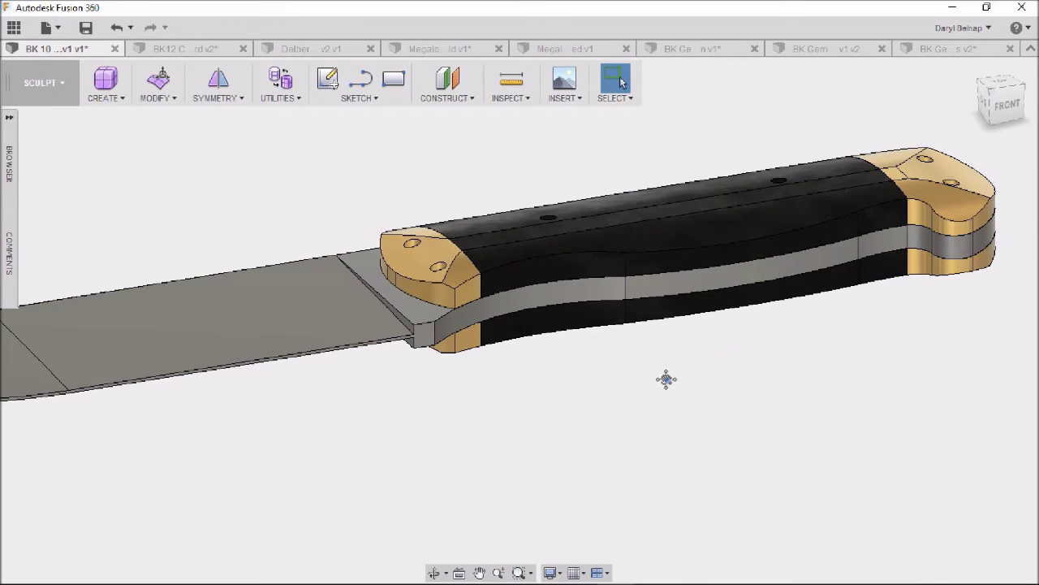
mouse_move(666, 376)
middle_mouse_down()
mouse_move(720, 364)
mouse_move(554, 373)
mouse_move(594, 340)
mouse_move(582, 349)
middle_mouse_up()
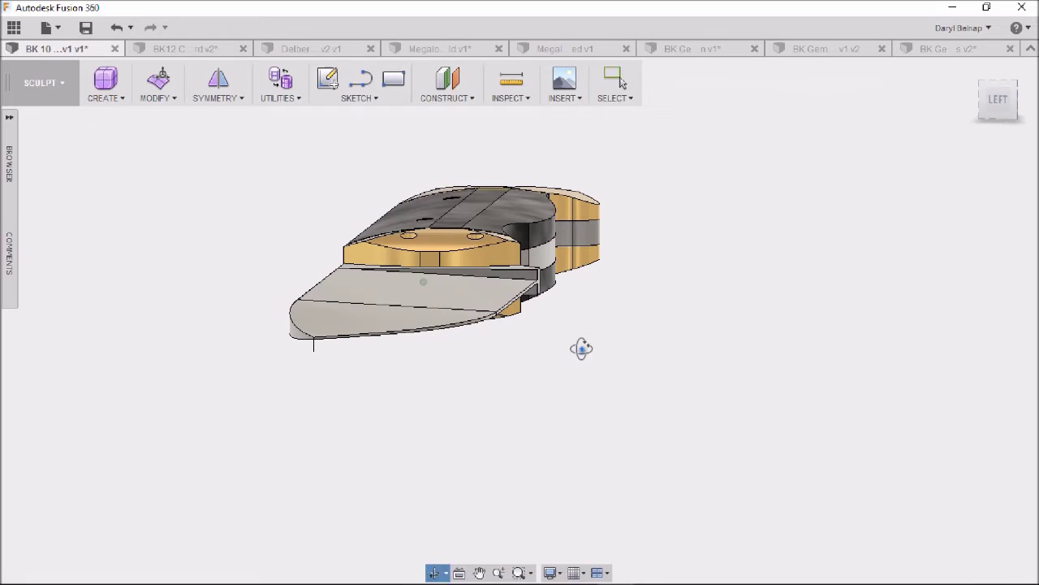
key("Escape")
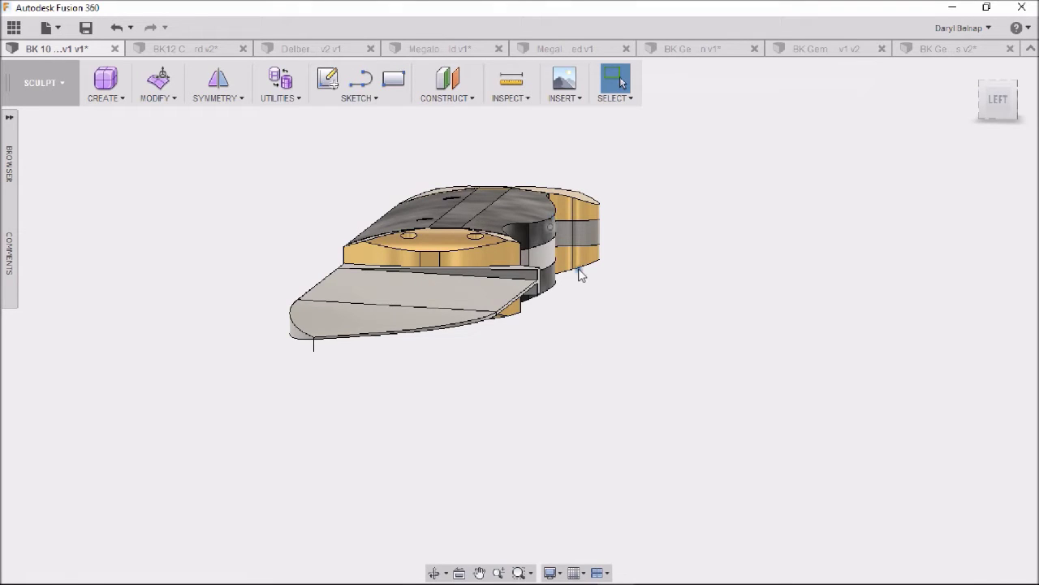
Orbit the finger-loop knife through several angles, ending on a front-left-top view.
mouse_move(582, 374)
middle_mouse_down()
mouse_move(640, 373)
mouse_move(596, 384)
mouse_move(607, 382)
mouse_move(652, 287)
middle_mouse_up()
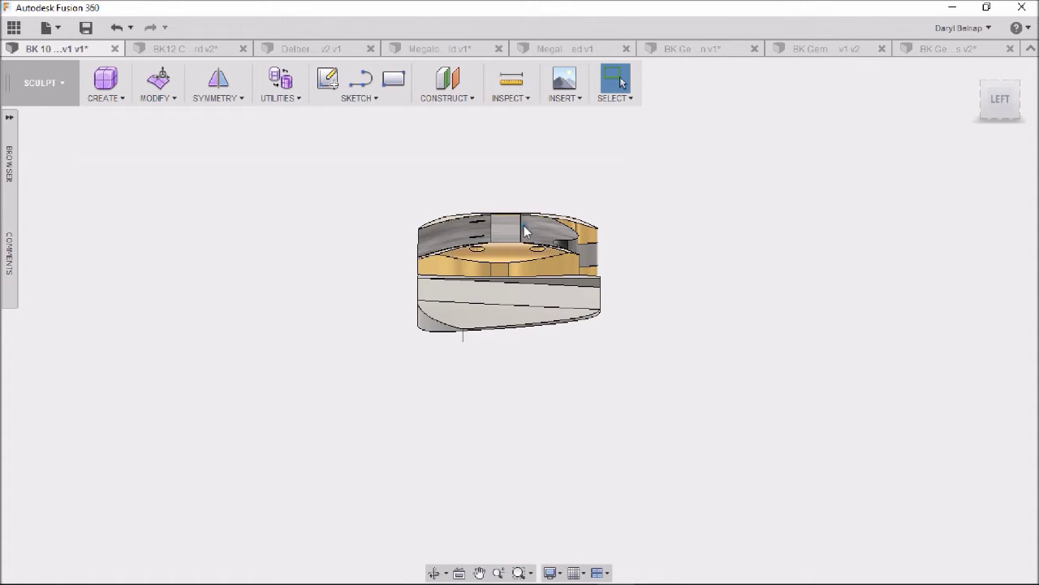
scroll(700, 307, "down", 1)
mouse_move(698, 302)
middle_mouse_down("shift")
mouse_move(777, 341)
mouse_move(737, 365)
mouse_move(679, 374)
mouse_move(664, 457)
mouse_move(592, 363)
middle_mouse_up("shift")
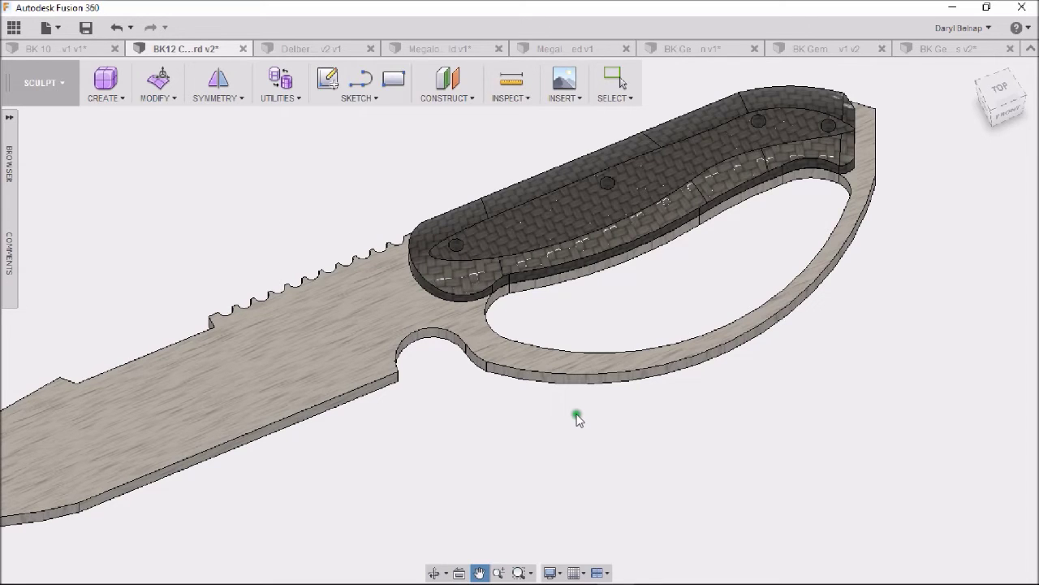
mouse_move(577, 419)
middle_mouse_down("shift")
mouse_move(439, 429)
mouse_move(516, 370)
middle_mouse_up("shift")
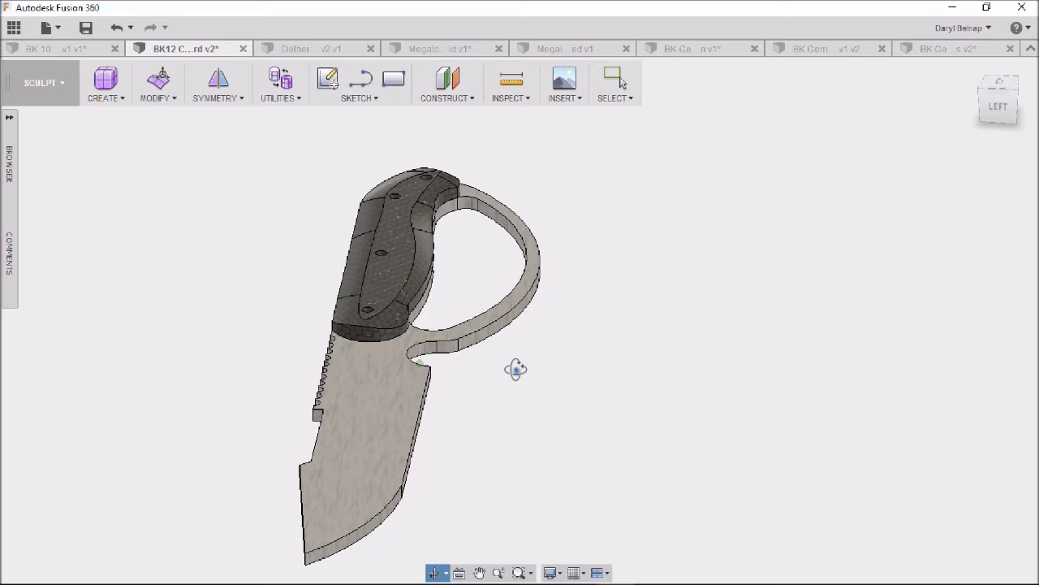
mouse_move(516, 369)
middle_mouse_down("shift")
mouse_move(577, 417)
mouse_move(652, 339)
mouse_move(701, 325)
middle_mouse_up("shift")
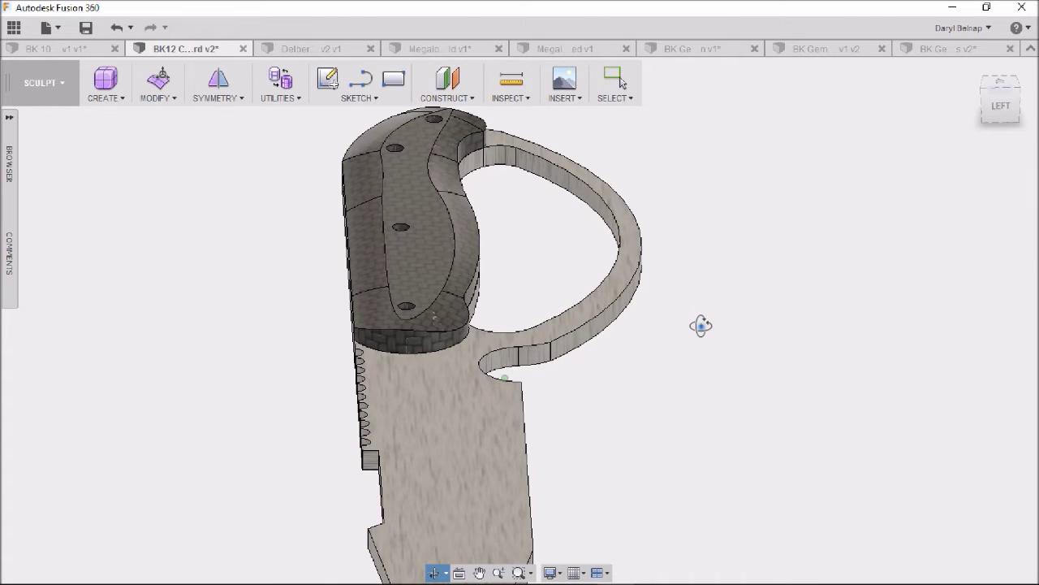
mouse_move(701, 326)
middle_mouse_down("shift")
mouse_move(665, 326)
mouse_move(620, 349)
mouse_move(684, 338)
mouse_move(677, 344)
mouse_move(716, 394)
mouse_move(693, 388)
middle_mouse_up("shift")
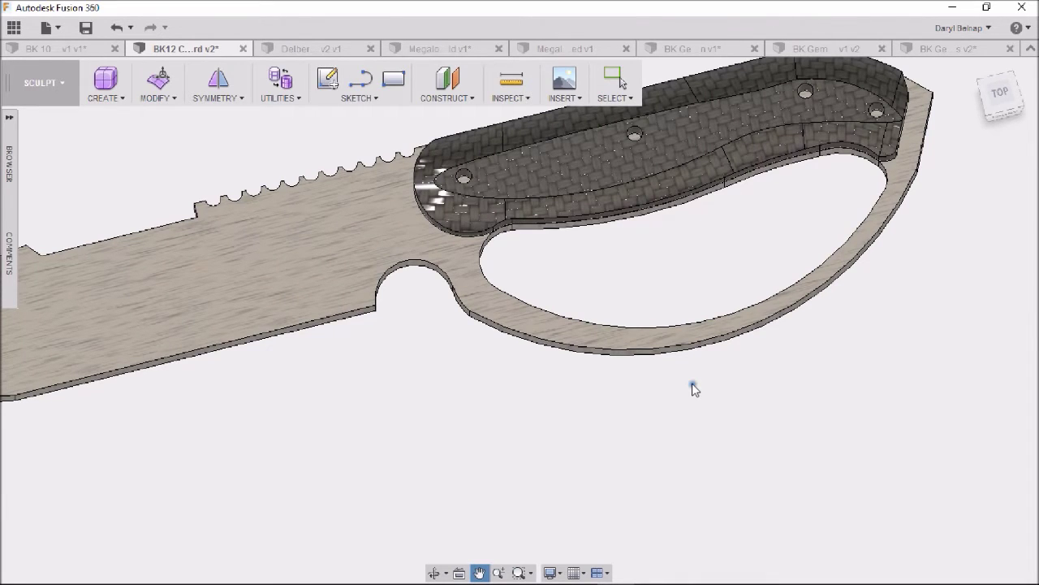
middle_click_drag(693, 389, 613, 408, "shift")
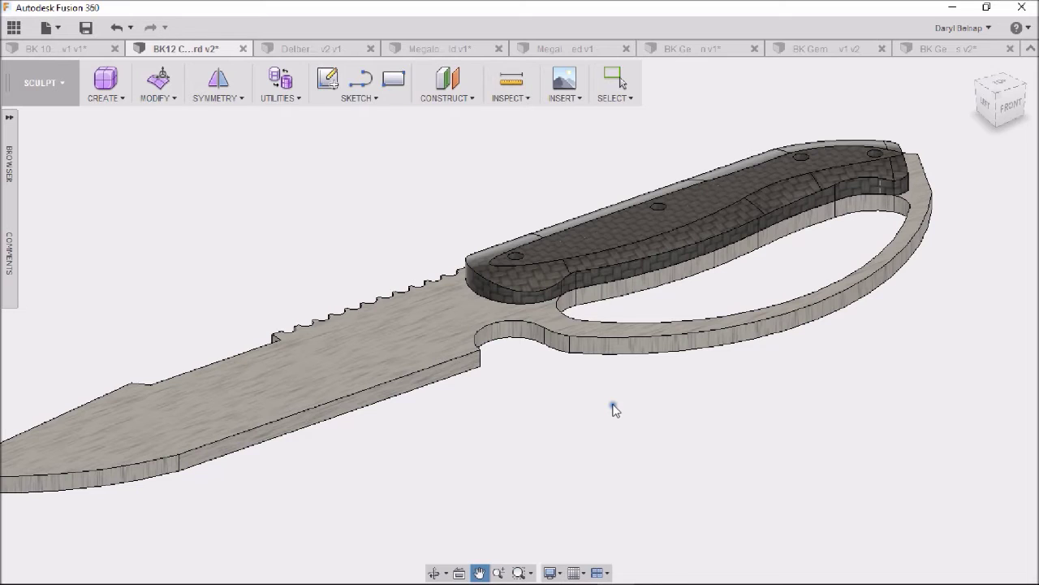
Show the carbon-fibre drop-point knife from a front-top angle, then move to the next design.
left_click(302, 47)
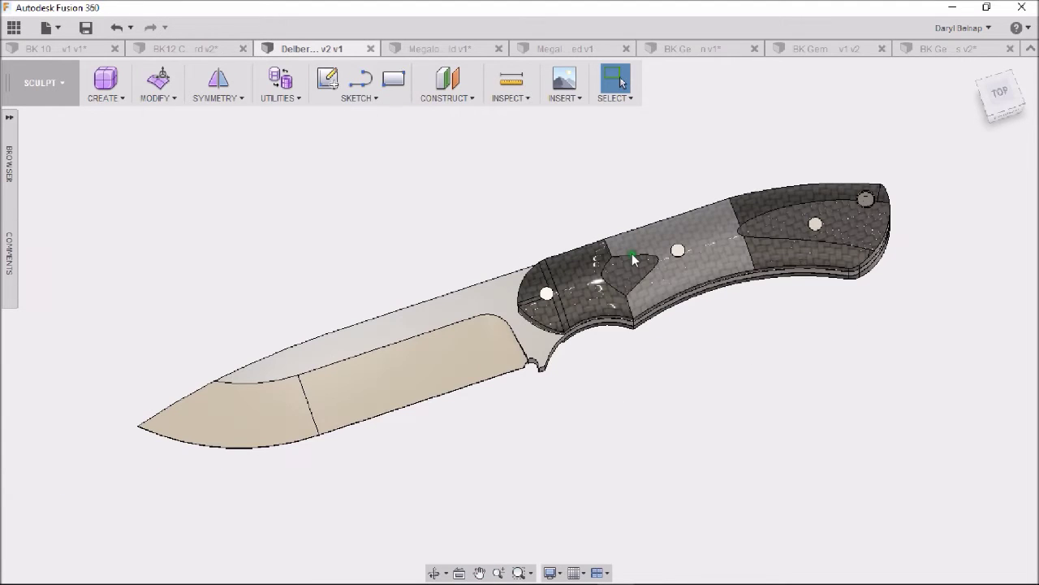
mouse_move(821, 375)
middle_mouse_down()
mouse_move(720, 375)
mouse_move(574, 350)
middle_mouse_up()
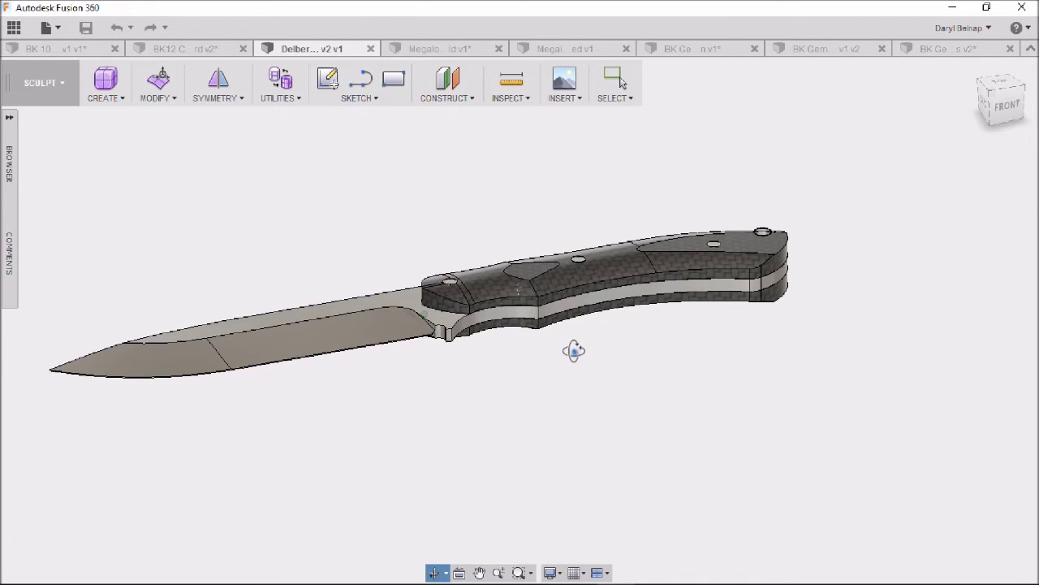
mouse_move(574, 350)
middle_mouse_down("shift")
mouse_move(556, 363)
mouse_move(555, 429)
mouse_move(586, 352)
mouse_move(580, 434)
mouse_move(595, 467)
mouse_move(648, 405)
middle_mouse_up("shift")
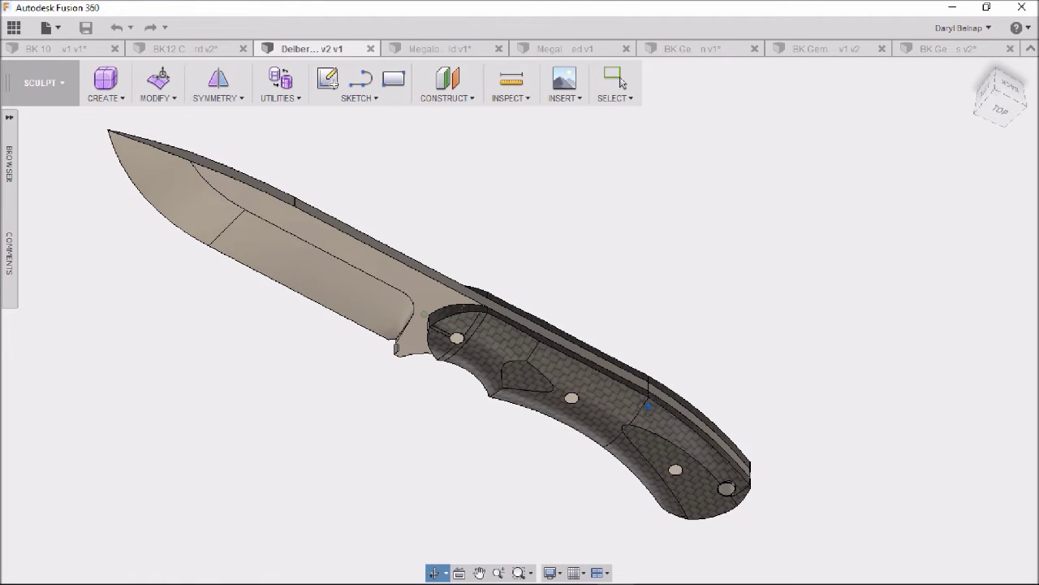
middle_click_drag(648, 404, 711, 313, "shift")
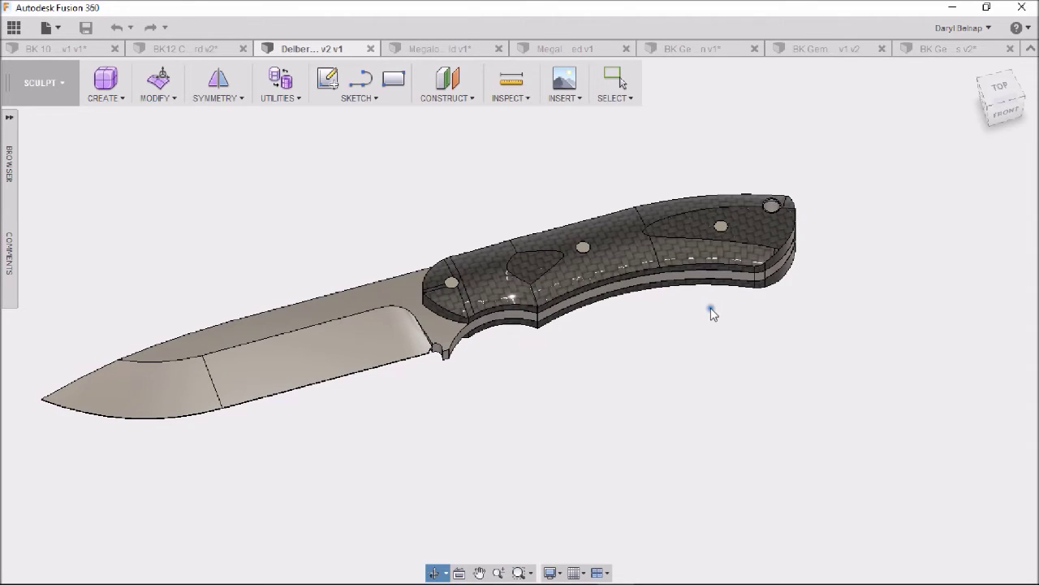
key("ctrl+Tab")
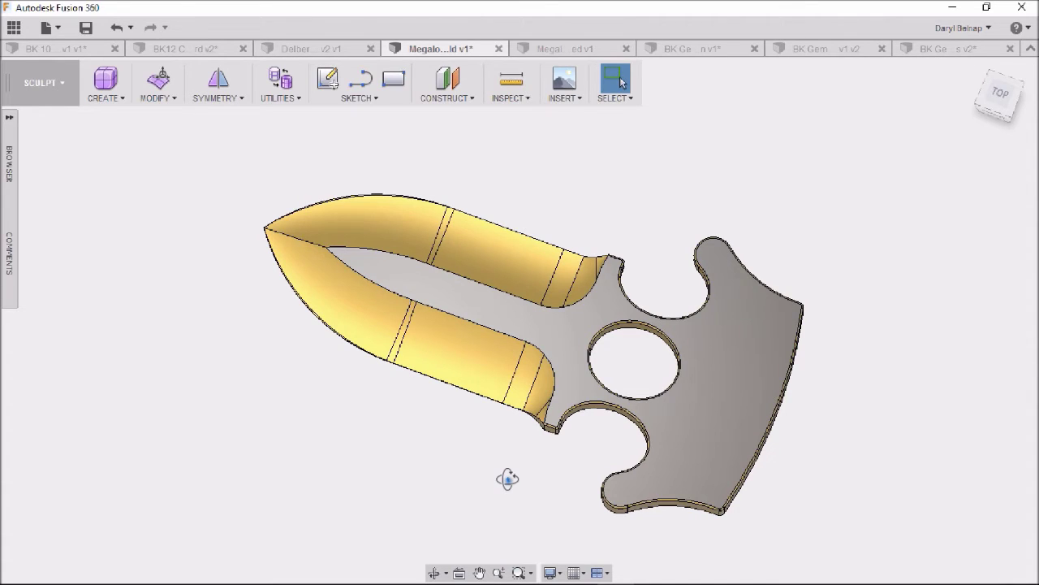
middle_click_drag(507, 479, 726, 318, "shift")
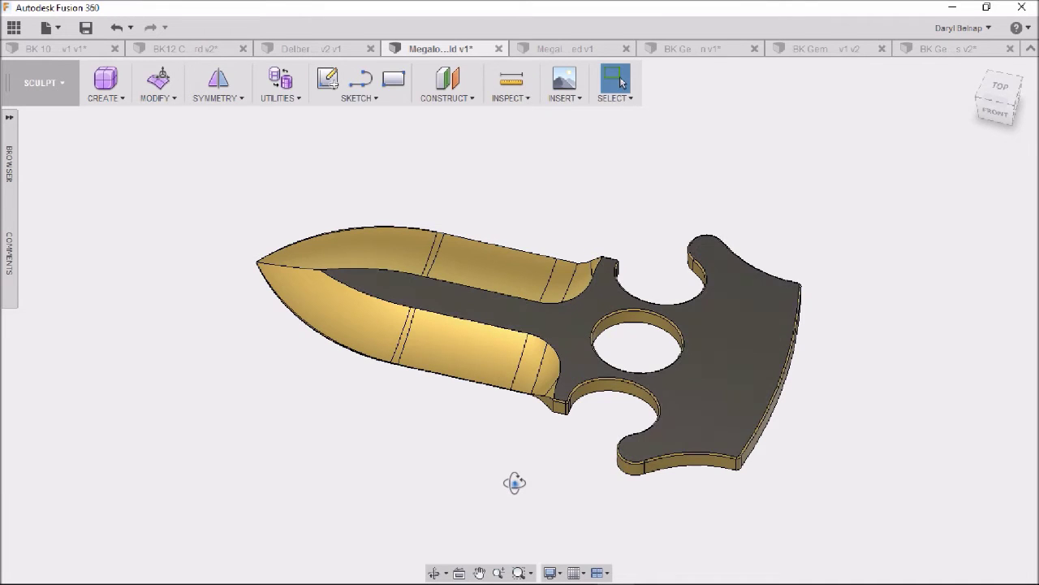
mouse_move(515, 483)
middle_mouse_down("shift")
mouse_move(520, 457)
mouse_move(392, 446)
mouse_move(288, 452)
mouse_move(288, 490)
mouse_move(293, 353)
mouse_move(229, 333)
mouse_move(120, 340)
mouse_move(114, 297)
mouse_move(160, 254)
middle_mouse_up("shift")
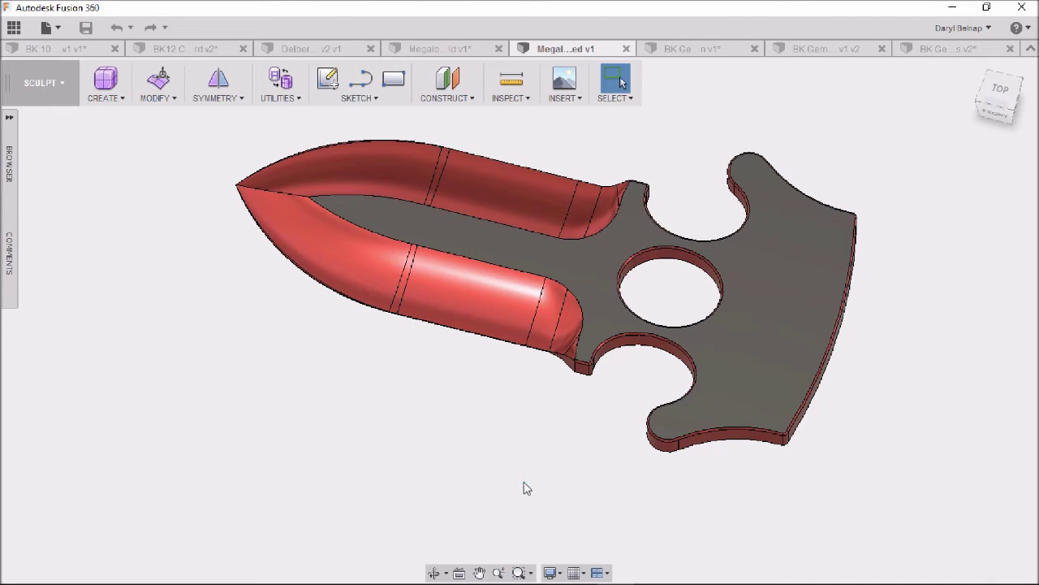
Orbit the red-edged push dagger to view it from underneath.
middle_click_drag(524, 485, 532, 460, "shift")
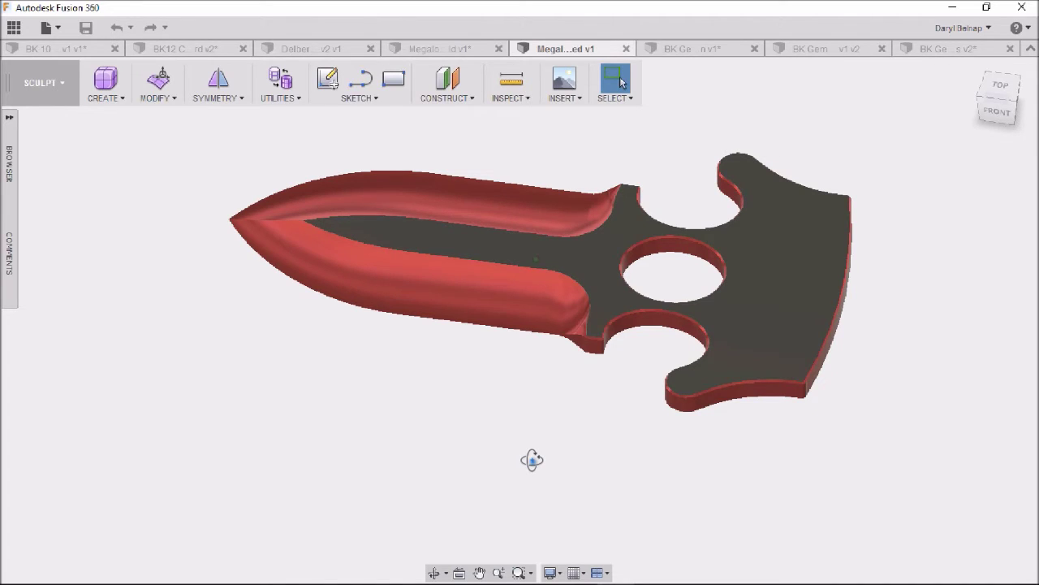
mouse_move(532, 460)
middle_mouse_down("shift")
mouse_move(525, 272)
mouse_move(500, 316)
mouse_move(500, 374)
middle_mouse_up("shift")
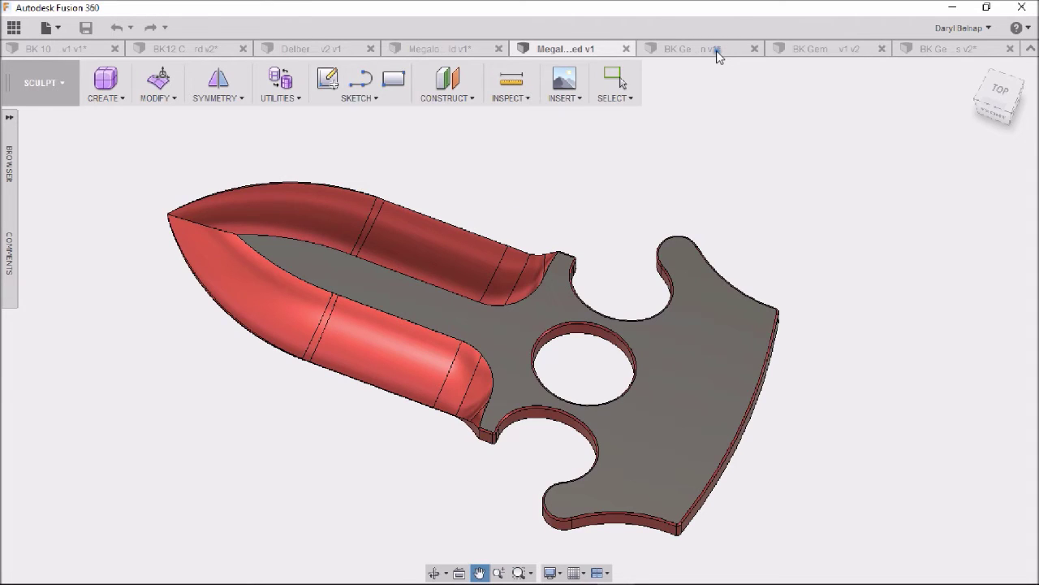
Switch to the BK Gemini v1 carbon-fibre knife and tilt it to view the handle scales.
left_click(716, 50)
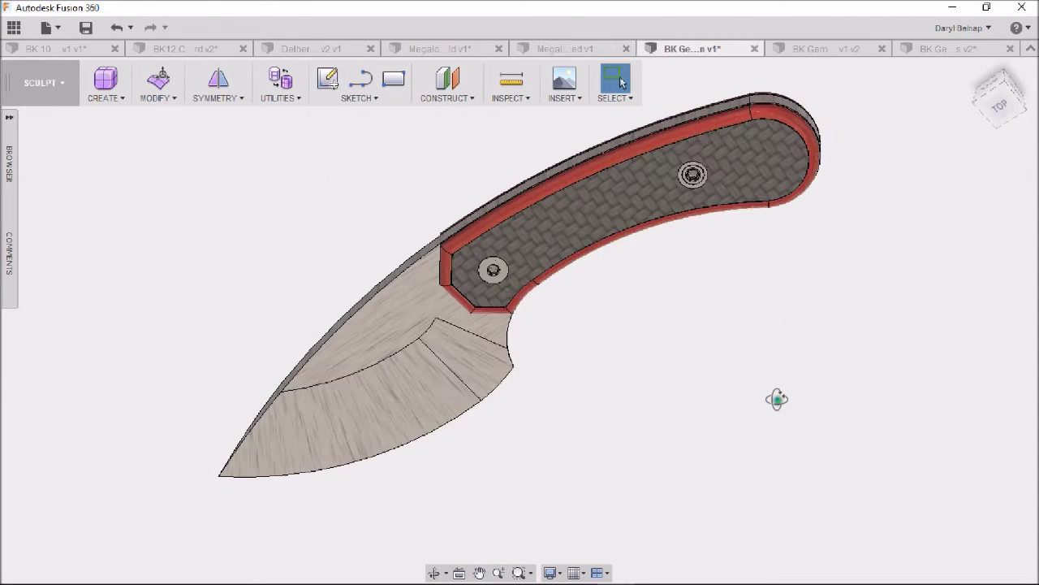
mouse_move(777, 398)
middle_mouse_down("shift")
mouse_move(813, 369)
mouse_move(705, 403)
mouse_move(624, 388)
middle_mouse_up("shift")
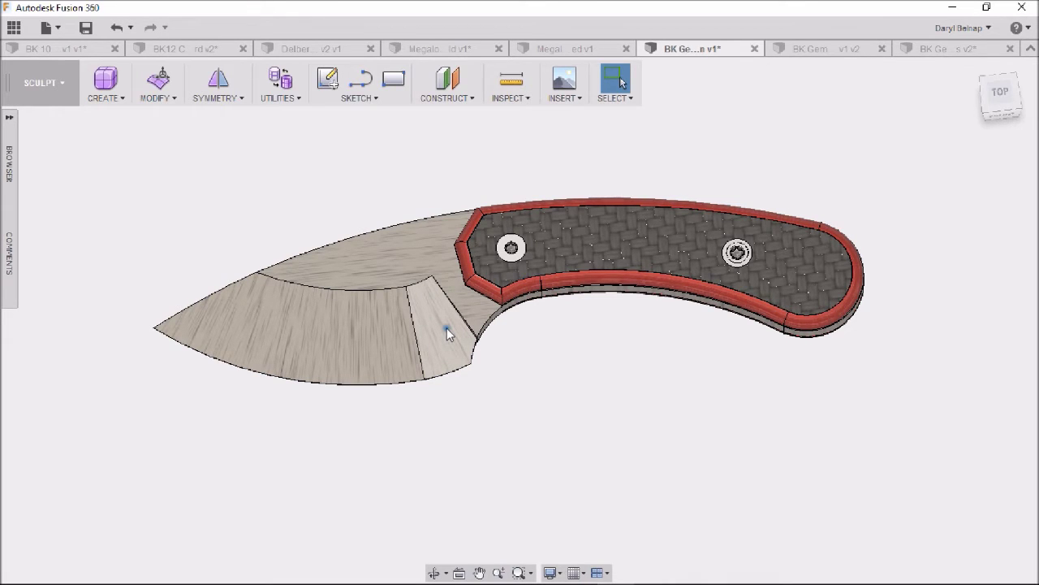
middle_click_drag(614, 422, 560, 247, "shift")
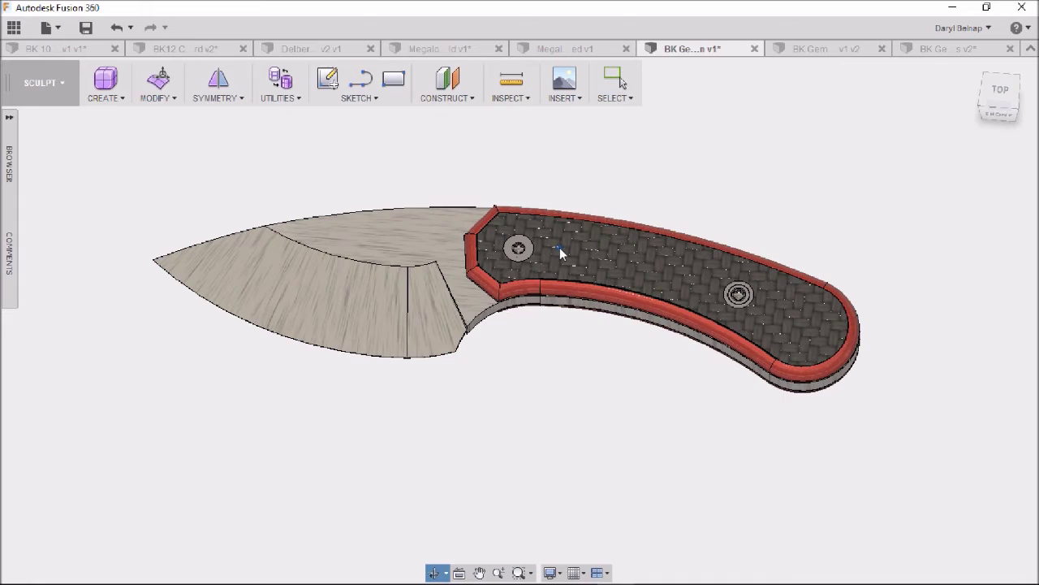
key("Escape")
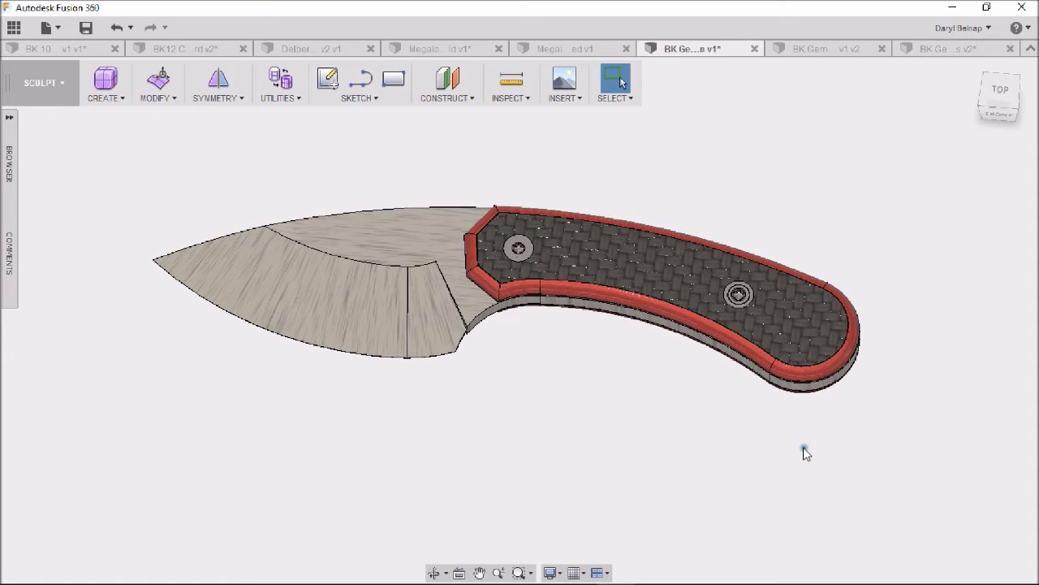
Inspect the knife's thickness and handle underside, then switch to the next BK Gemini document.
middle_click_drag(691, 447, 694, 434, "shift")
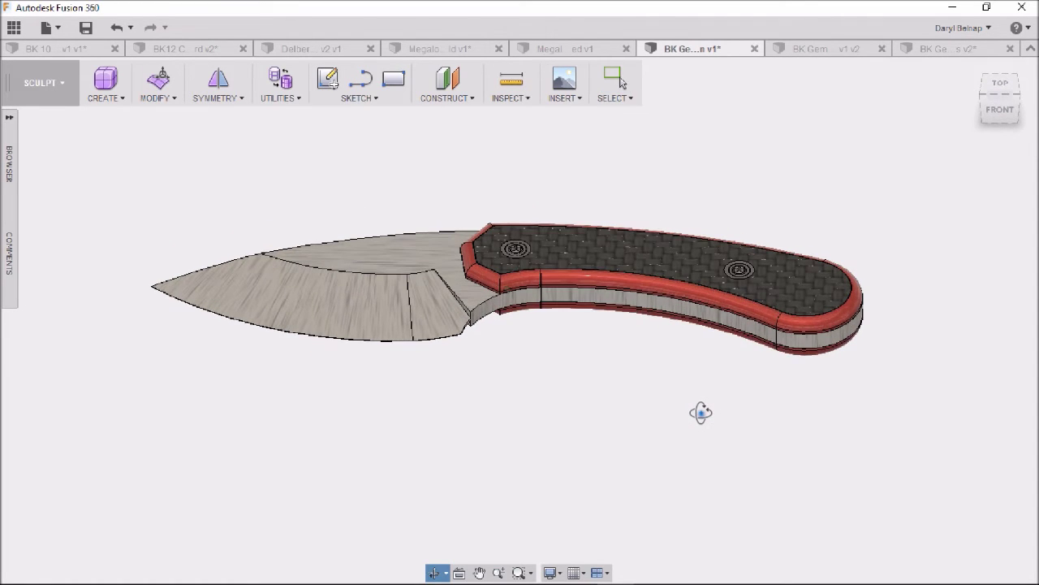
mouse_move(700, 413)
left_mouse_down()
mouse_move(678, 277)
mouse_move(681, 398)
mouse_move(696, 452)
left_mouse_up()
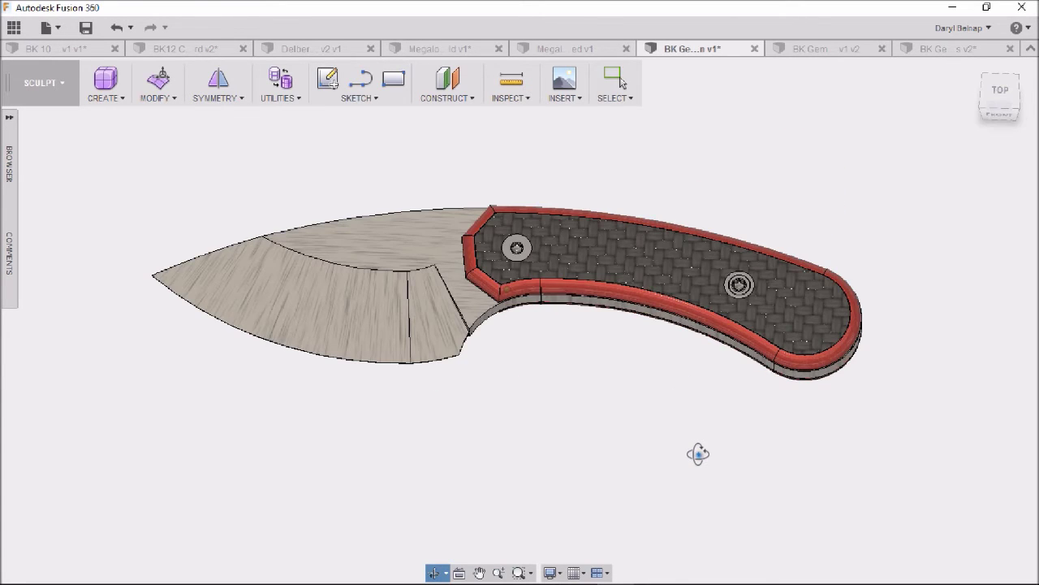
key("Escape")
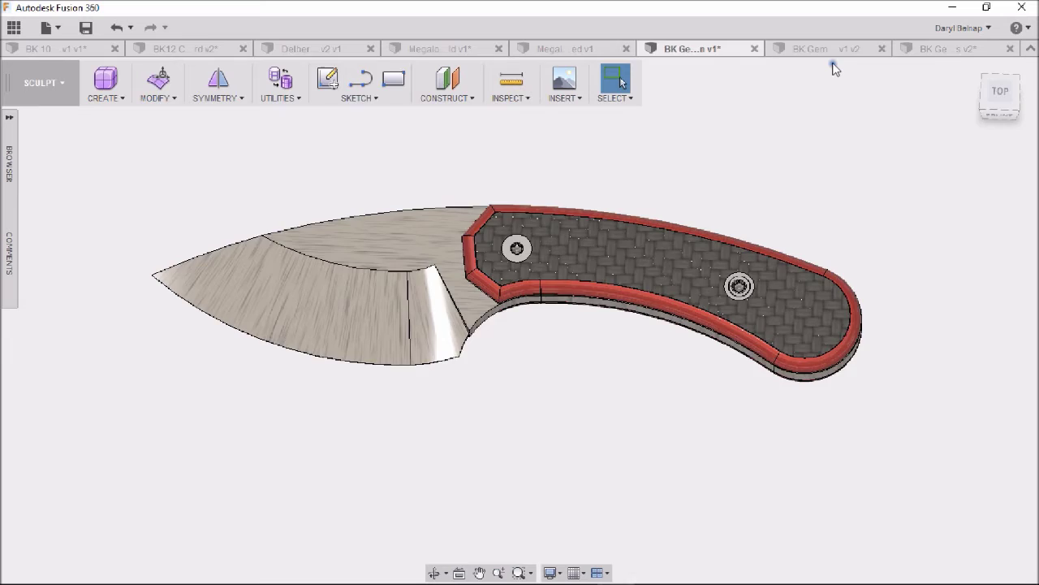
left_click(828, 50)
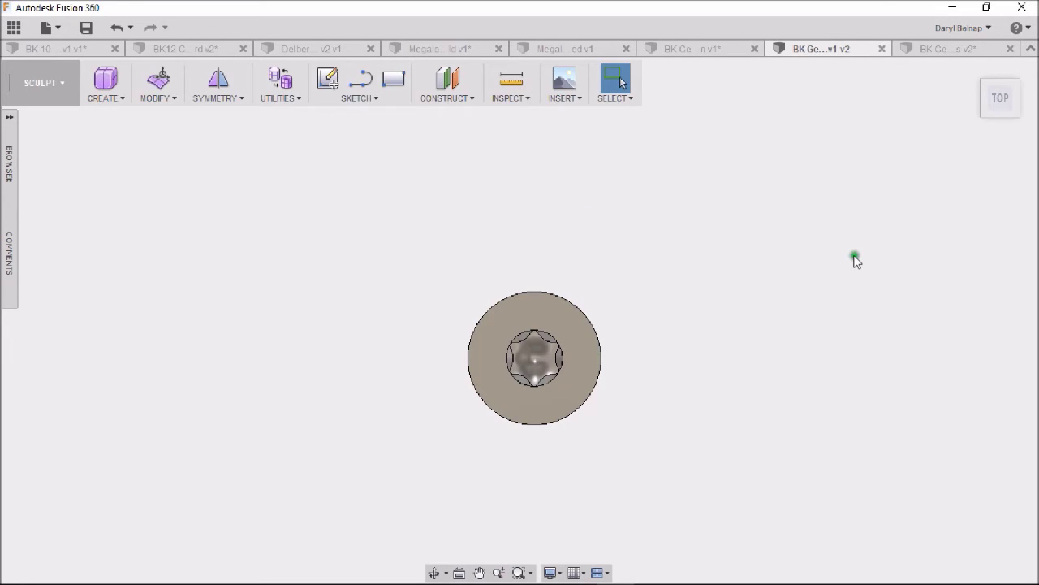
Zoom out to the orange-lined knife and orbit it to show its thickness.
scroll(558, 327, "down", 5)
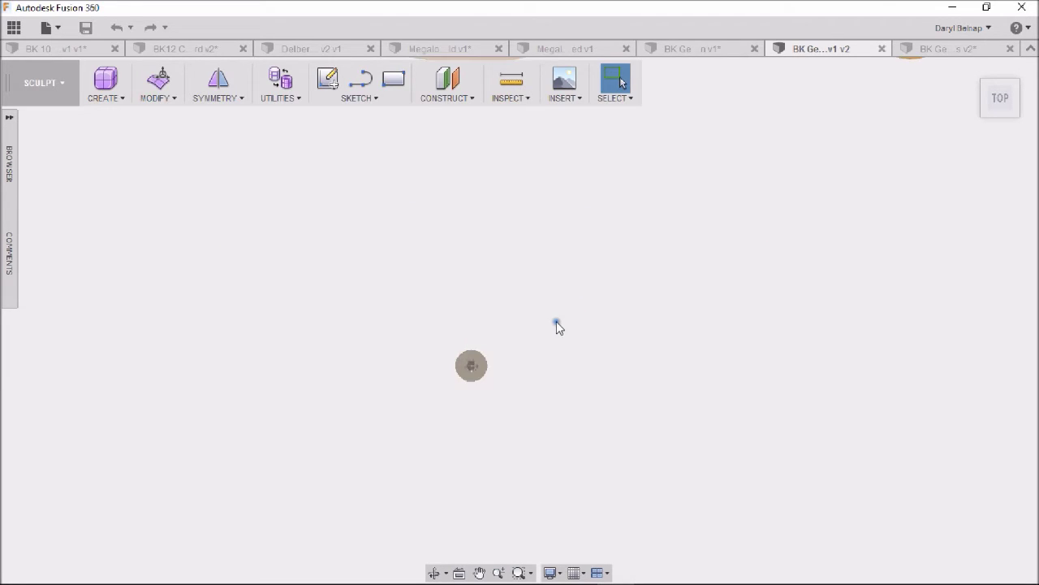
scroll(564, 301, "down", 2)
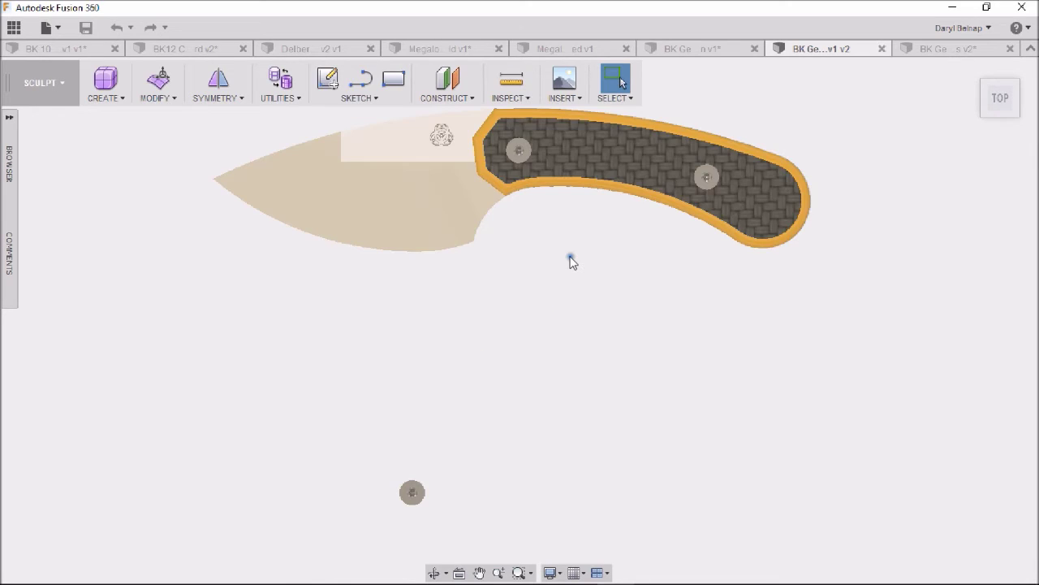
scroll(560, 324, "up", 2)
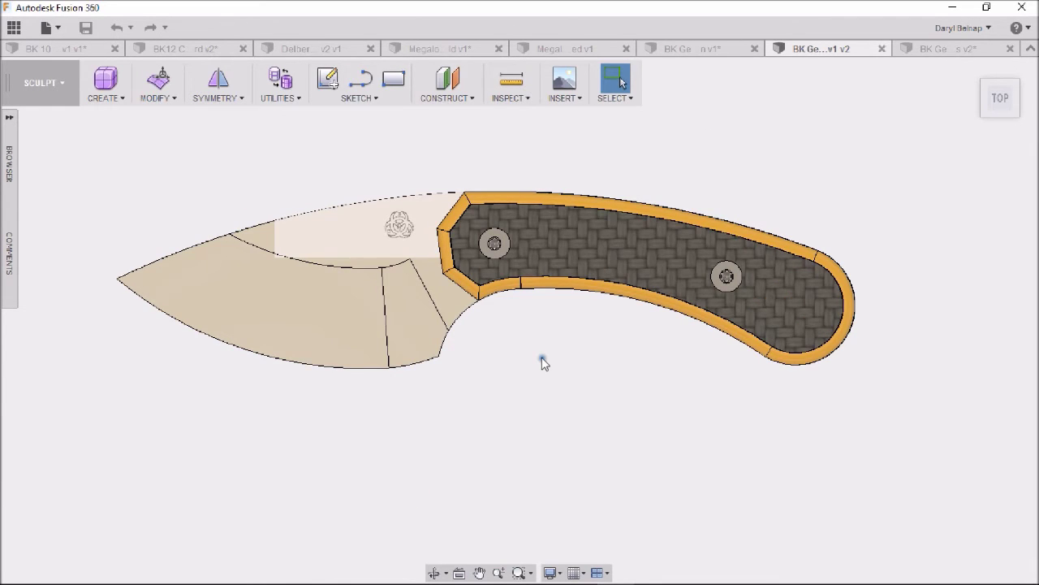
scroll(544, 268, "up", 2)
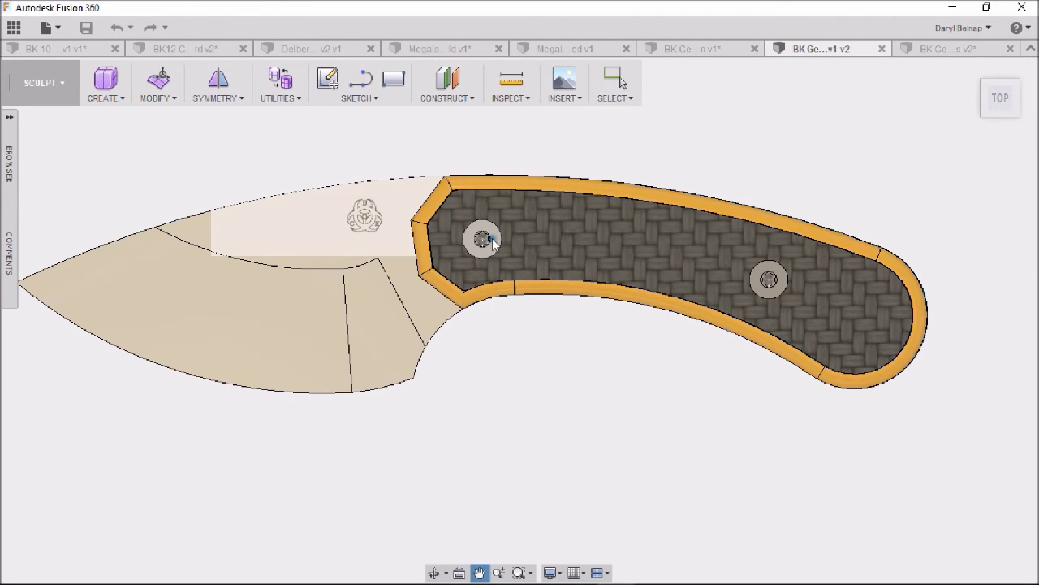
key("Escape")
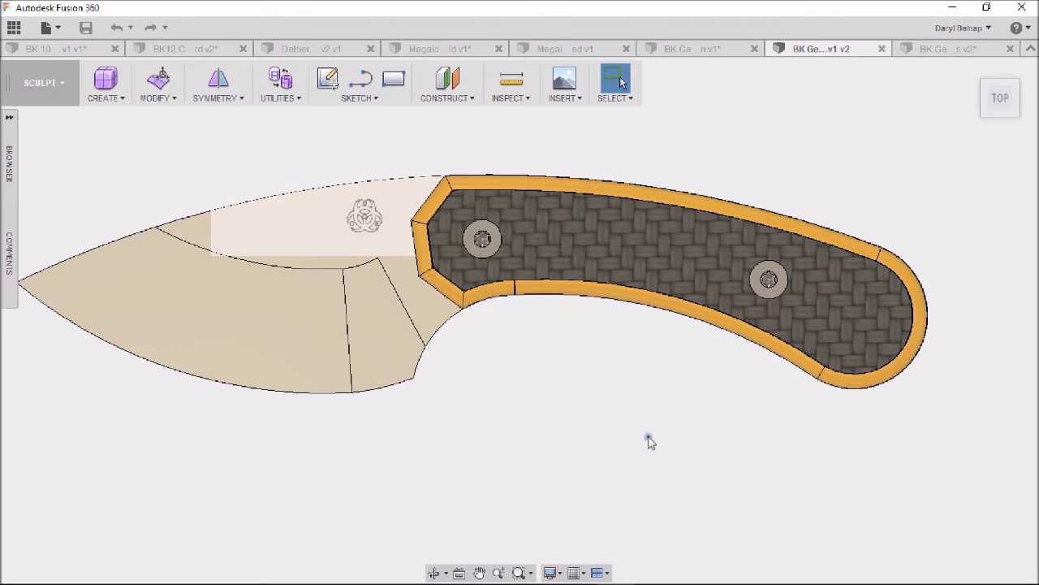
mouse_move(645, 441)
middle_mouse_down("shift")
mouse_move(619, 395)
mouse_move(634, 397)
mouse_move(633, 387)
middle_mouse_up("shift")
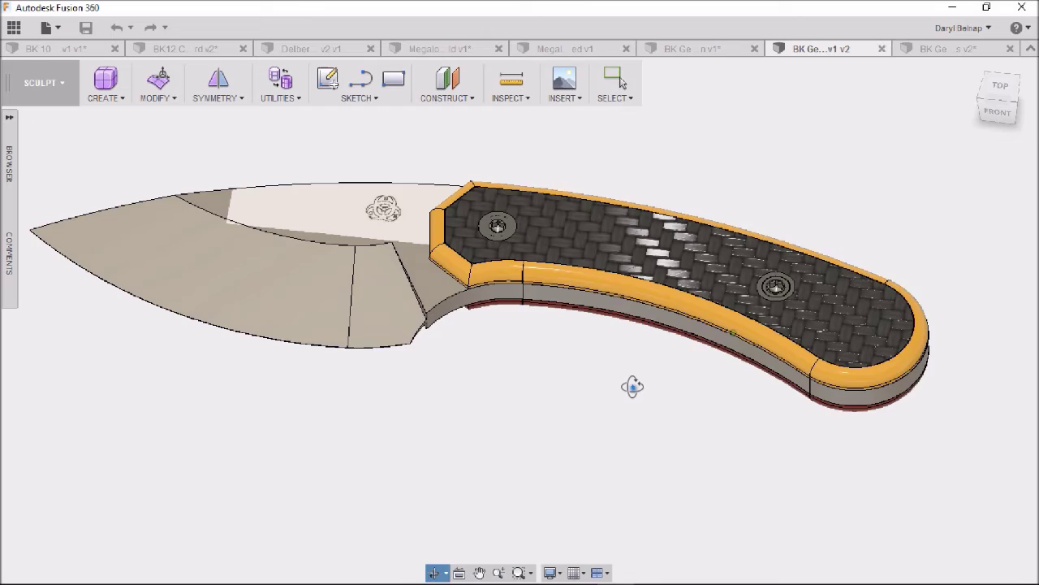
Swing the view to the separate torx screw, angle its head, and zoom back out.
middle_click_drag(632, 386, 536, 315, "shift")
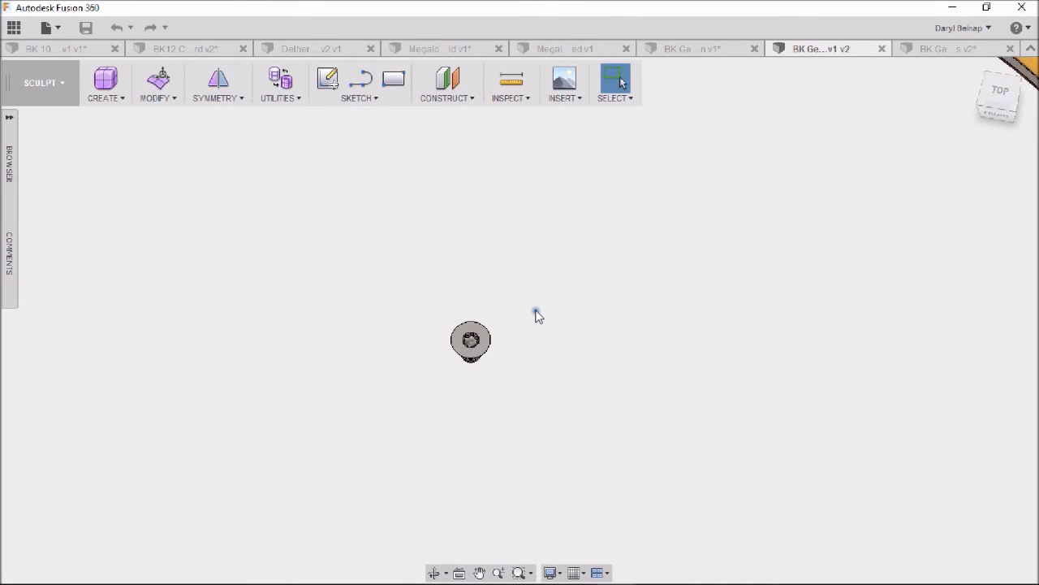
scroll(520, 342, "up", 6)
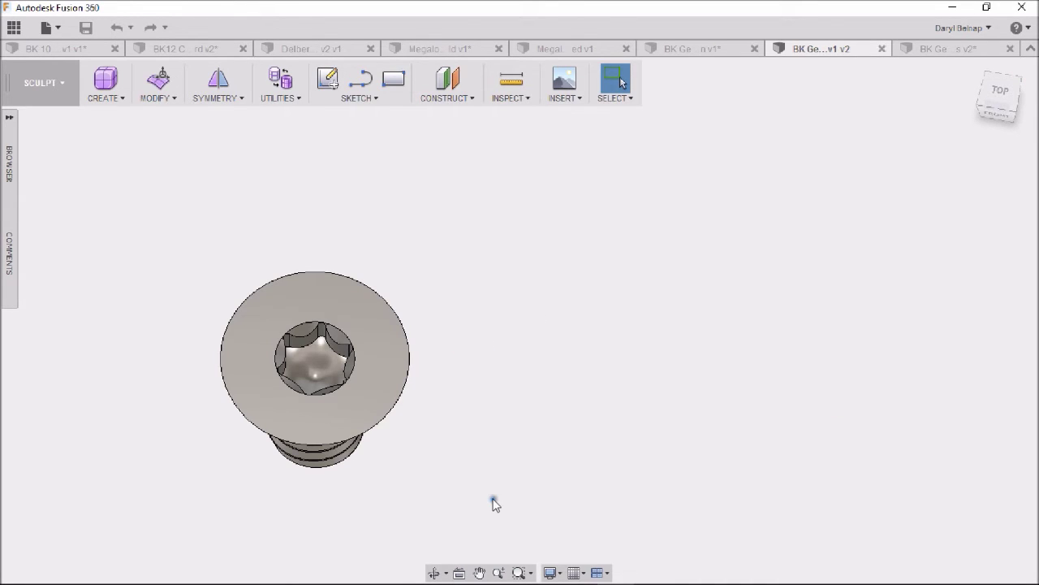
mouse_move(493, 500)
middle_mouse_down("shift")
mouse_move(480, 466)
mouse_move(533, 348)
mouse_move(619, 376)
mouse_move(617, 453)
mouse_move(645, 351)
mouse_move(712, 295)
middle_mouse_up("shift")
scroll(641, 231, "down", 3)
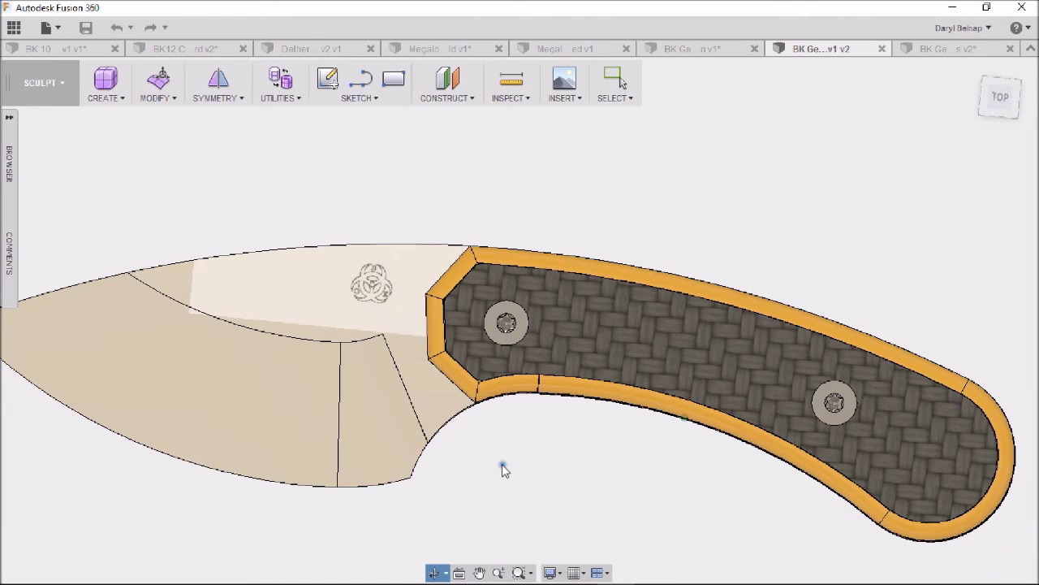
Pan and zoom onto the etched blade logo and front screw, then snap to the TOP view.
middle_click_drag(502, 464, 614, 493)
scroll(679, 482, "up", 4)
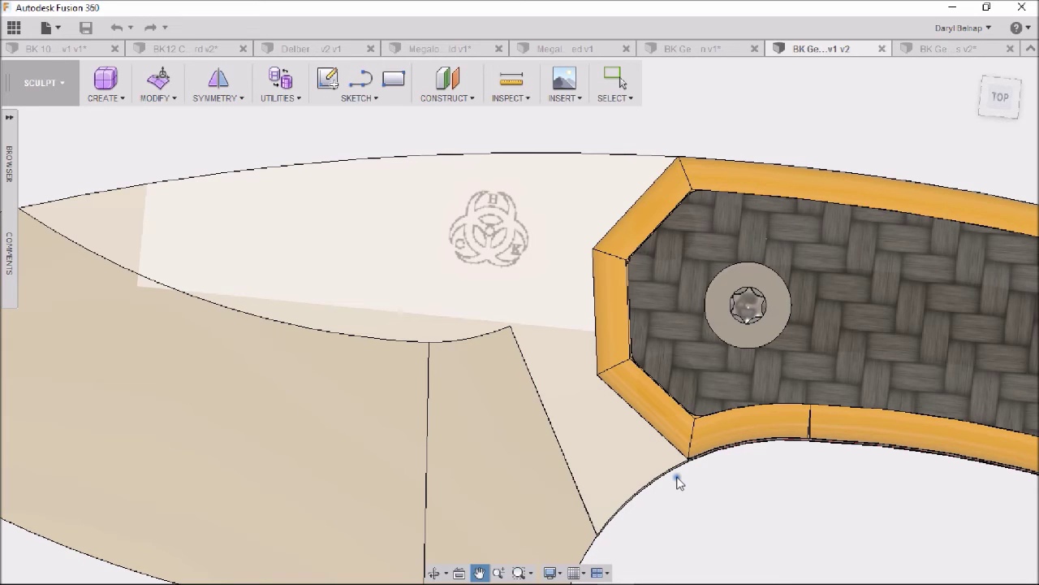
scroll(767, 549, "up", 2)
scroll(768, 548, "down", 1)
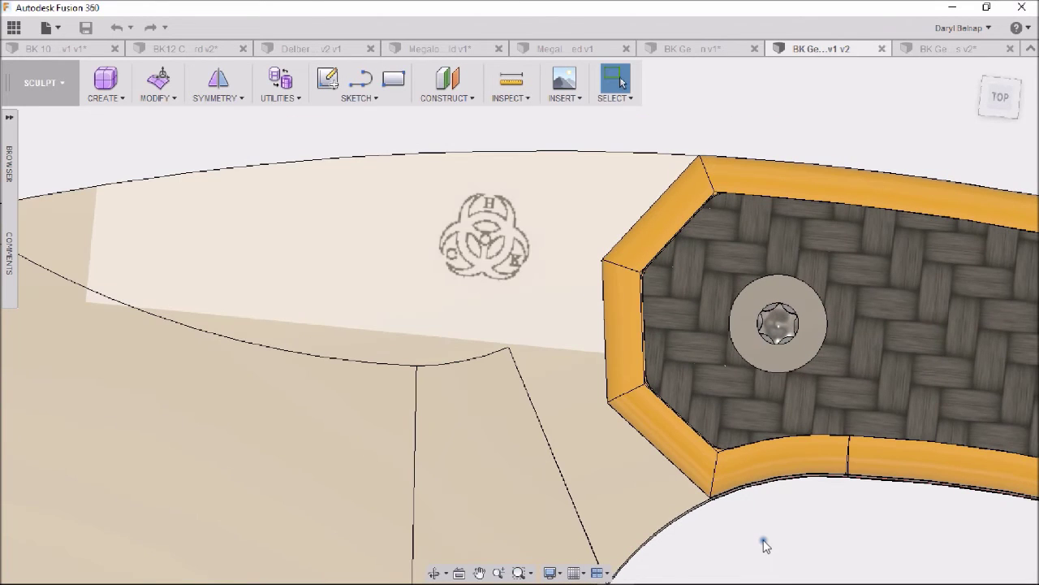
scroll(765, 545, "down", 1)
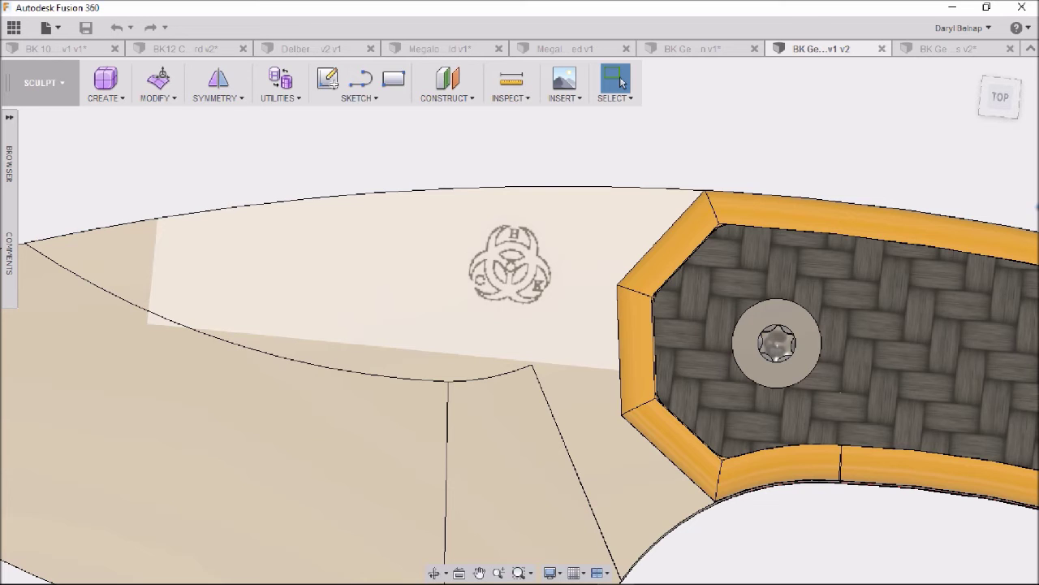
mouse_move(1000, 97)
left_click(991, 134)
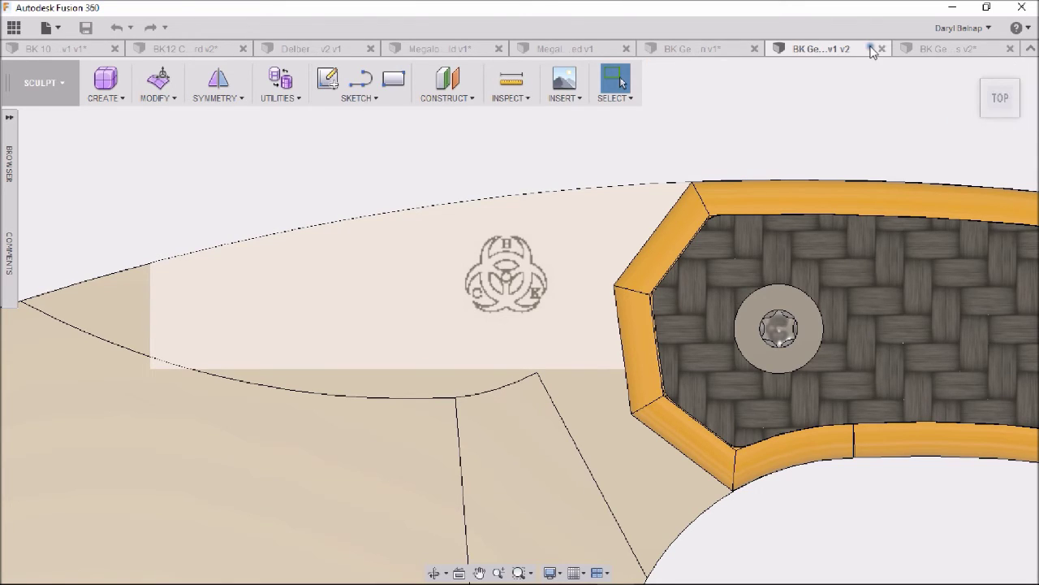
Fit the whole knife with F6, check its underside, return to top view, then open the last tab.
scroll(767, 159, "down", 2)
scroll(739, 162, "down", 2)
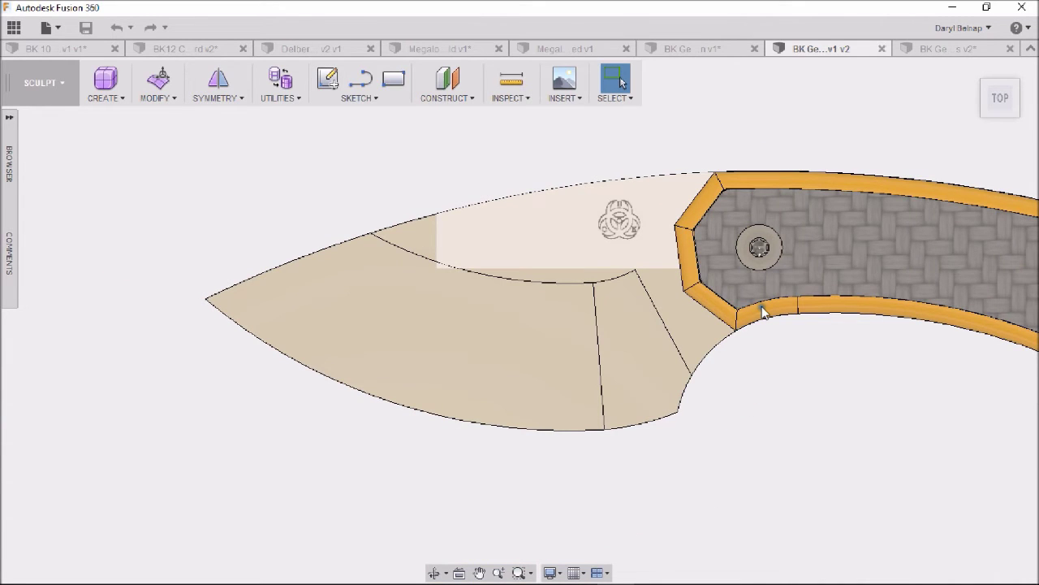
key("F6")
middle_click_drag(736, 373, 706, 527, "shift")
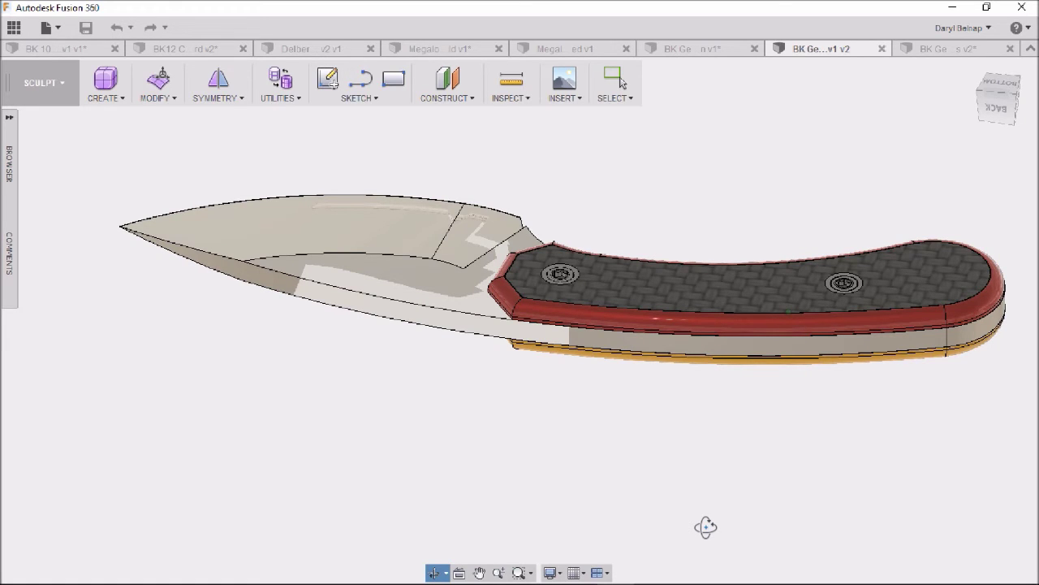
middle_click_drag(706, 527, 718, 329, "shift")
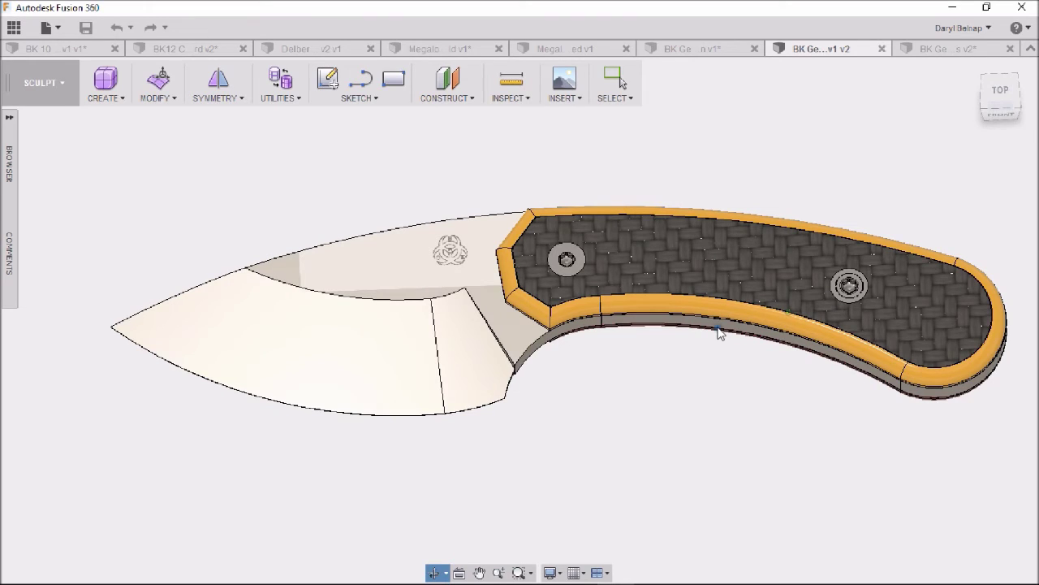
left_click(942, 50)
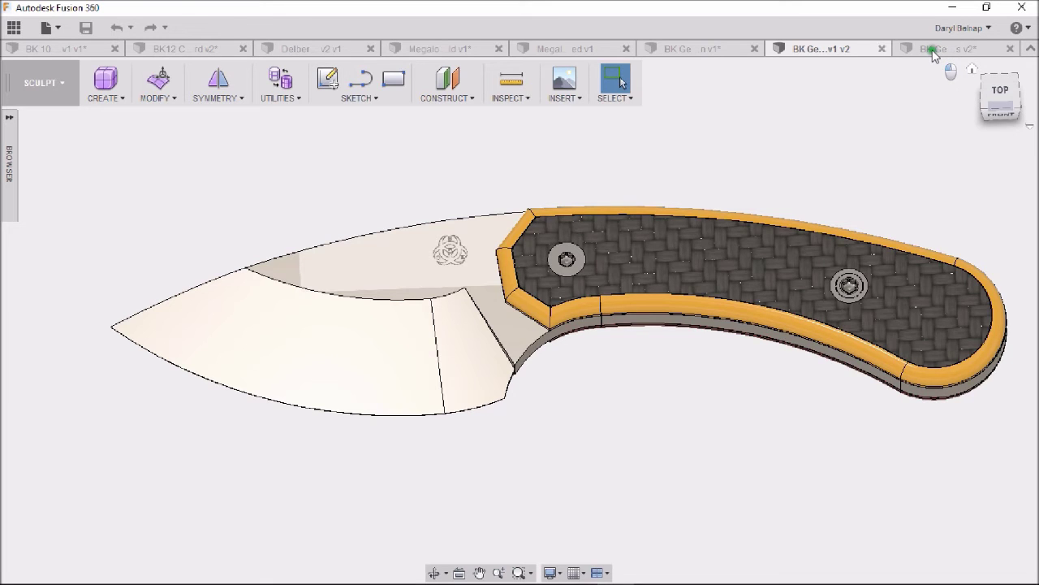
Zoom out and pan across the Gemini variant layout to the loose handle scales and bare blade.
scroll(853, 197, "down", 3)
middle_click_drag(853, 197, 802, 209)
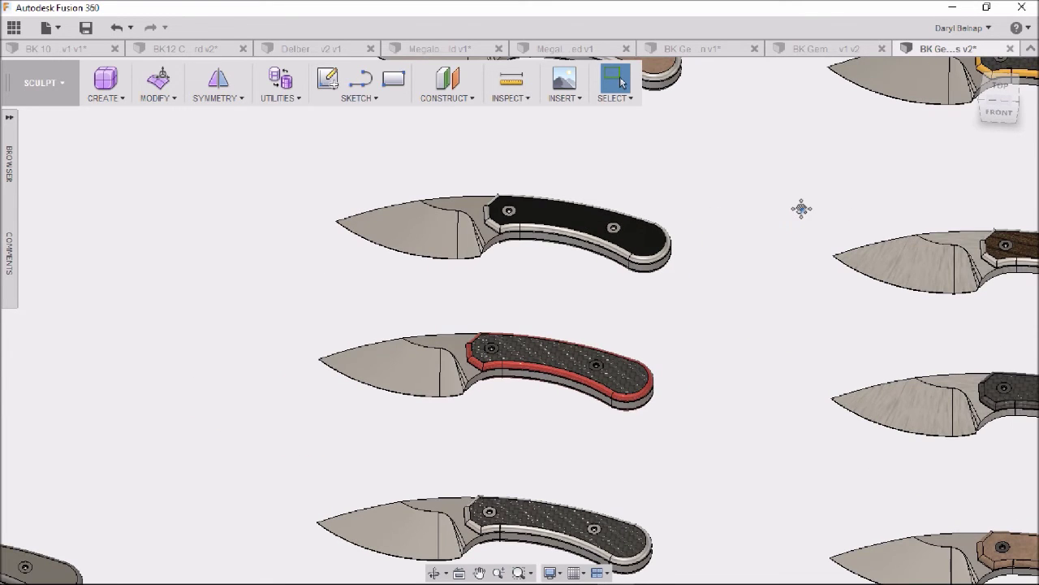
scroll(802, 209, "down", 5)
scroll(754, 267, "down", 1)
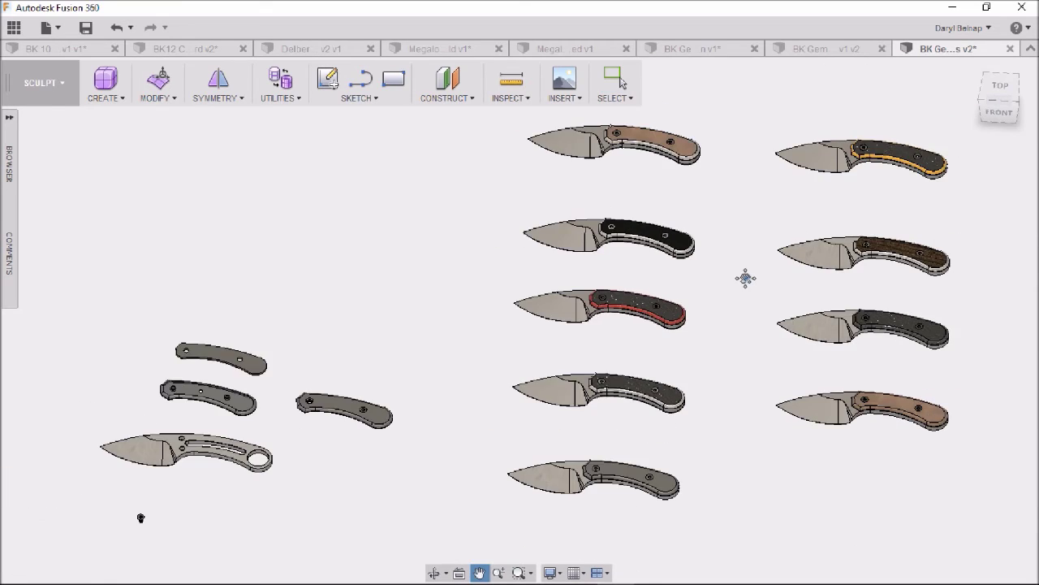
middle_click_drag(745, 278, 875, 262)
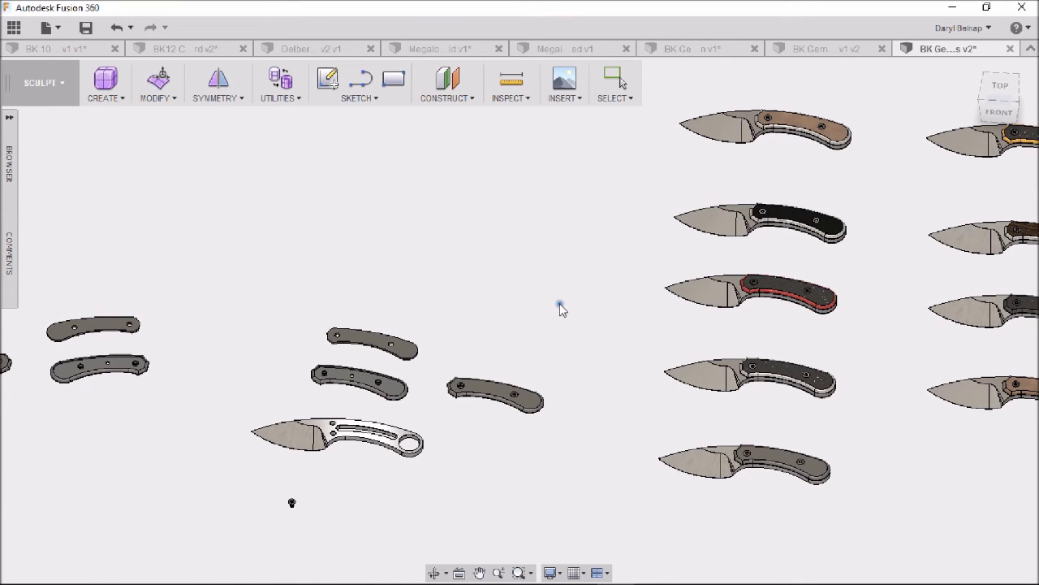
middle_click_drag(561, 308, 725, 284)
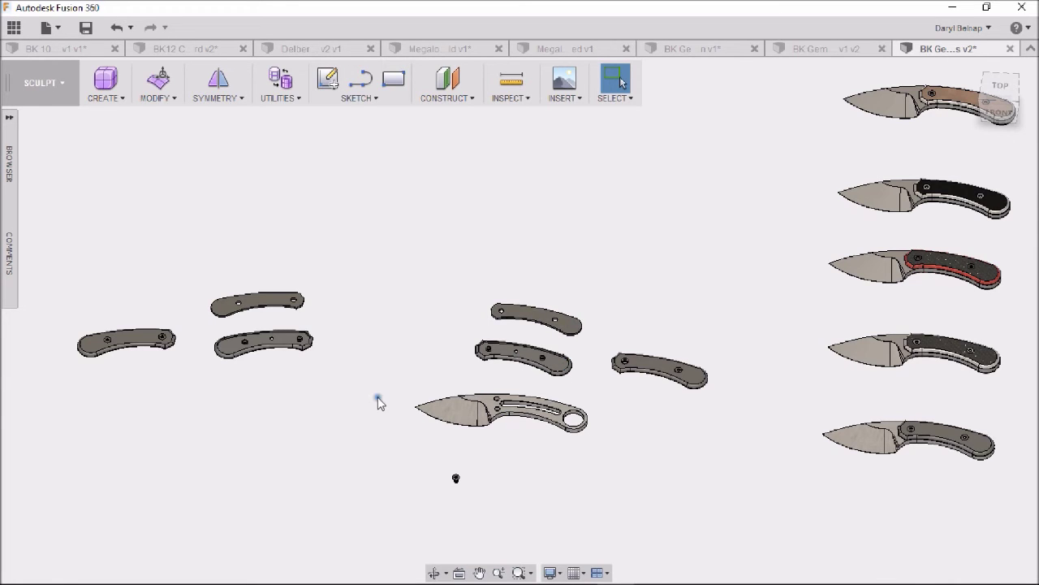
Zoom in on the handle scales' holes and edges, then zoom out and orbit back to the variants.
scroll(512, 468, "up", 3)
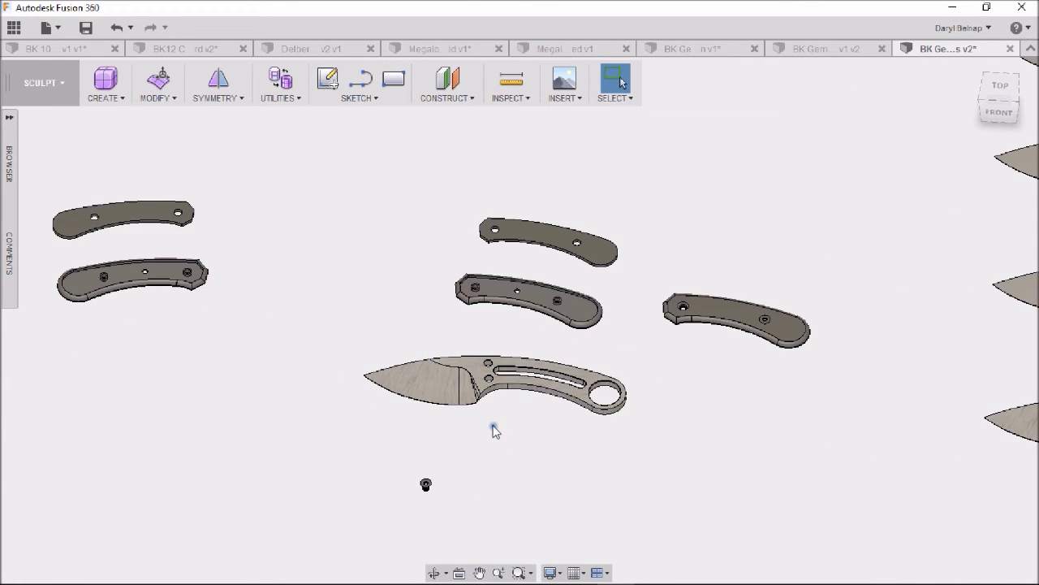
scroll(495, 422, "up", 3)
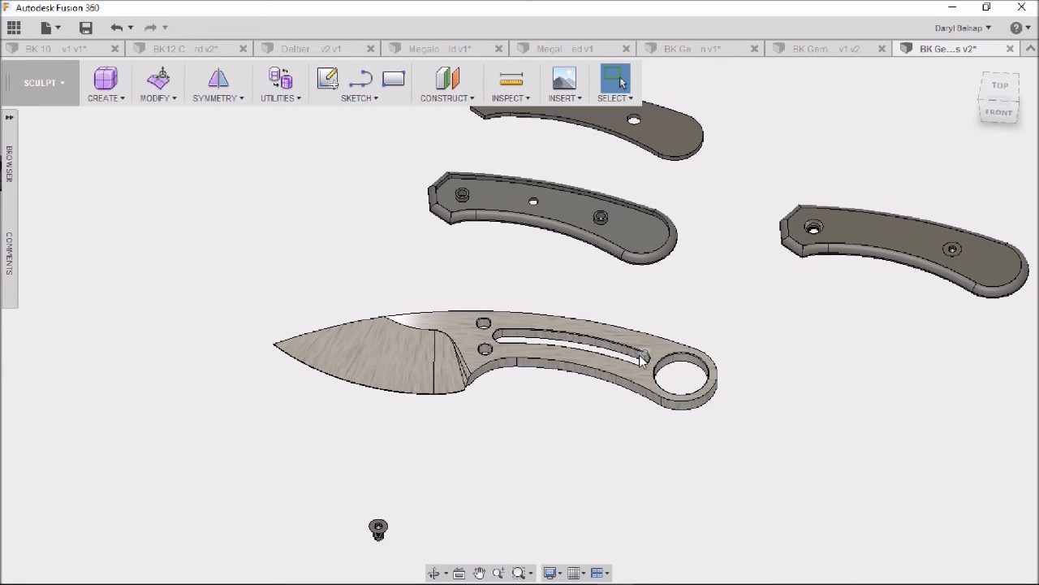
middle_click_drag(808, 269, 706, 406)
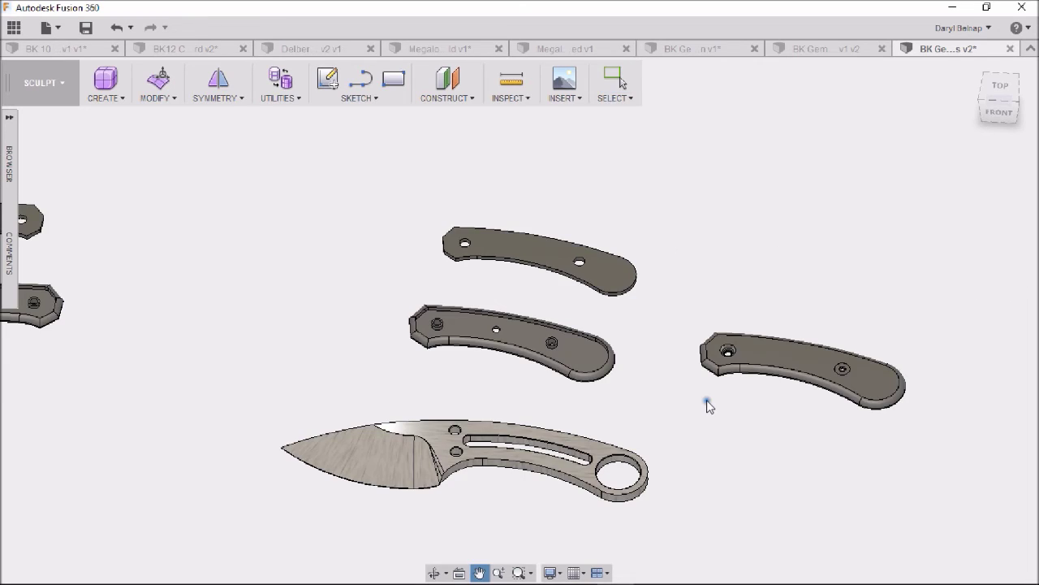
scroll(707, 406, "up", 5)
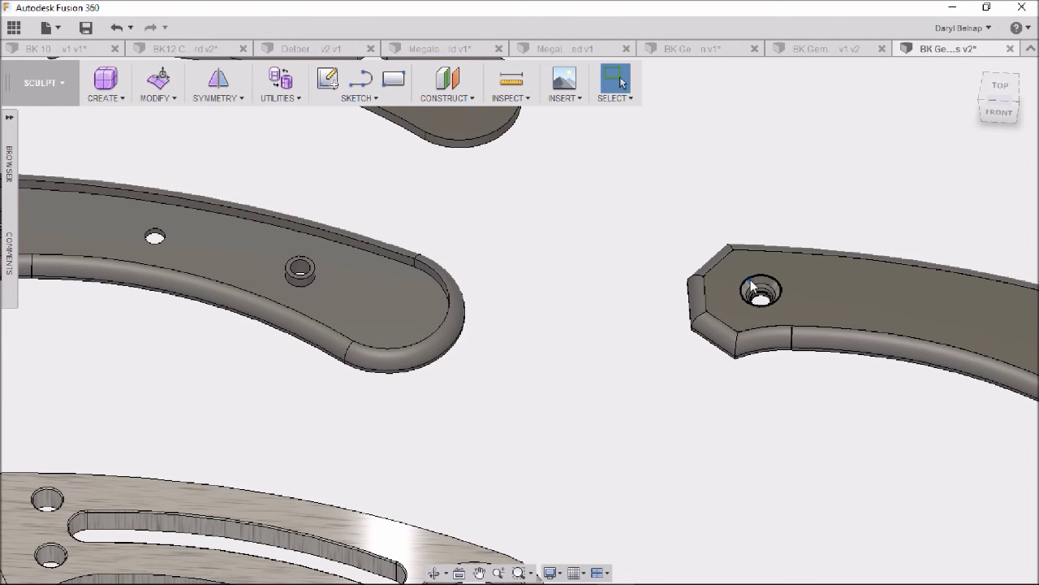
scroll(570, 414, "down", 2)
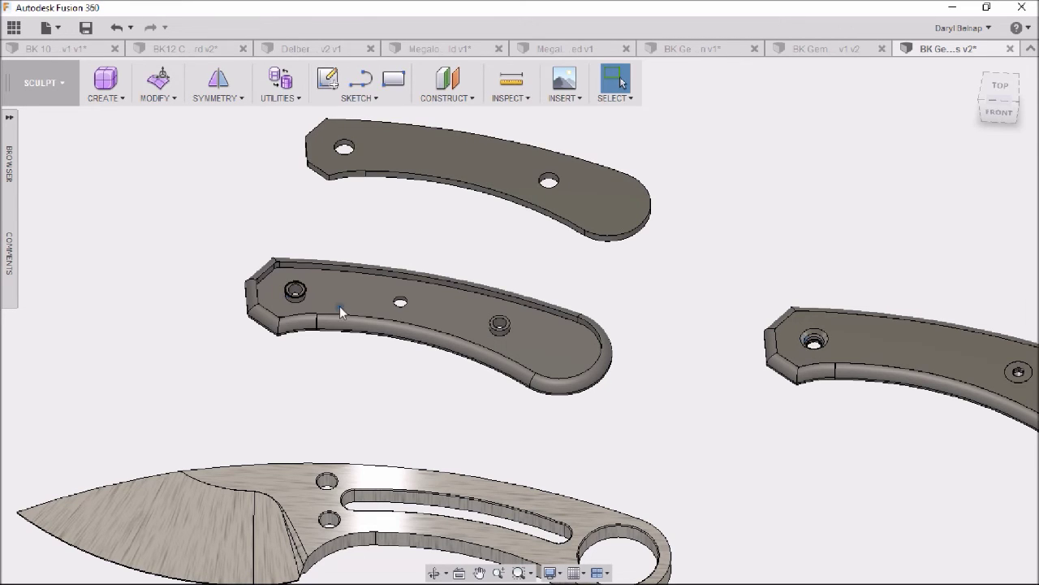
scroll(666, 327, "down", 1)
scroll(666, 327, "down", 3)
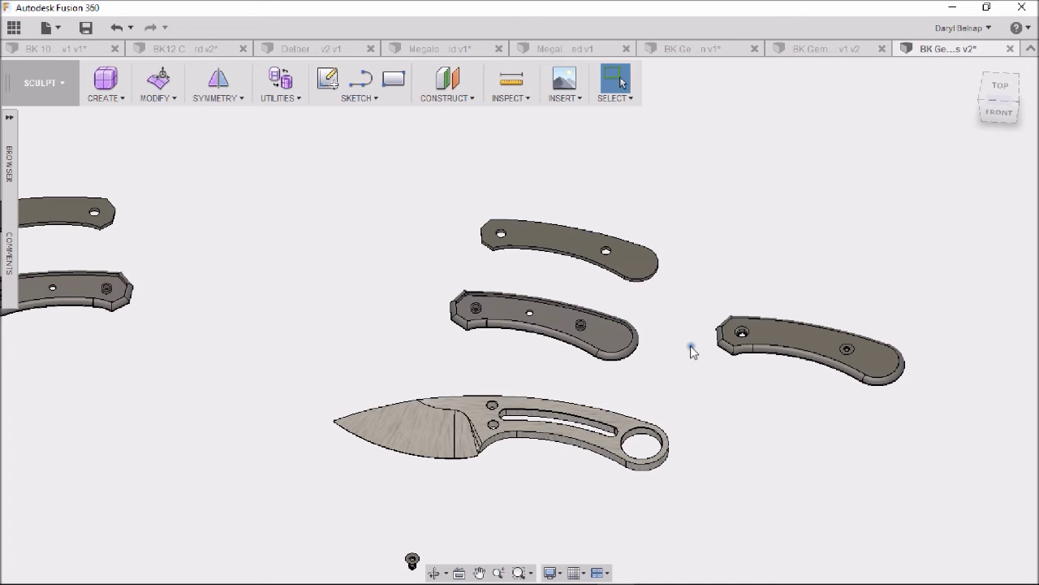
mouse_move(689, 348)
middle_mouse_down("shift")
mouse_move(806, 408)
mouse_move(347, 365)
mouse_move(609, 350)
mouse_move(508, 352)
mouse_move(568, 325)
middle_mouse_up("shift")
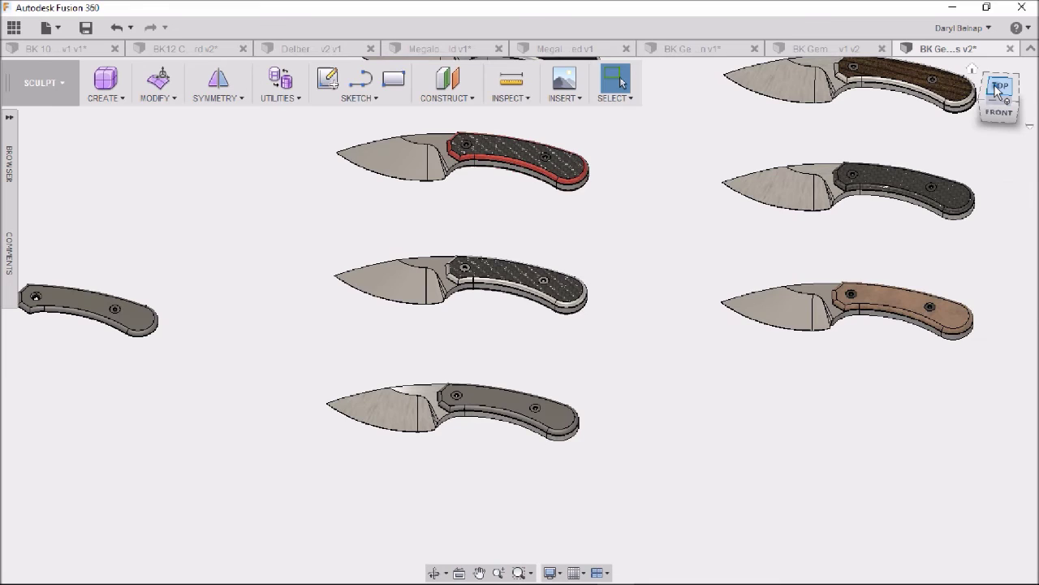
Snap to the TOP view, zoom onto the carbon-fibre knives and tilt one into 3-D.
left_click(1001, 93)
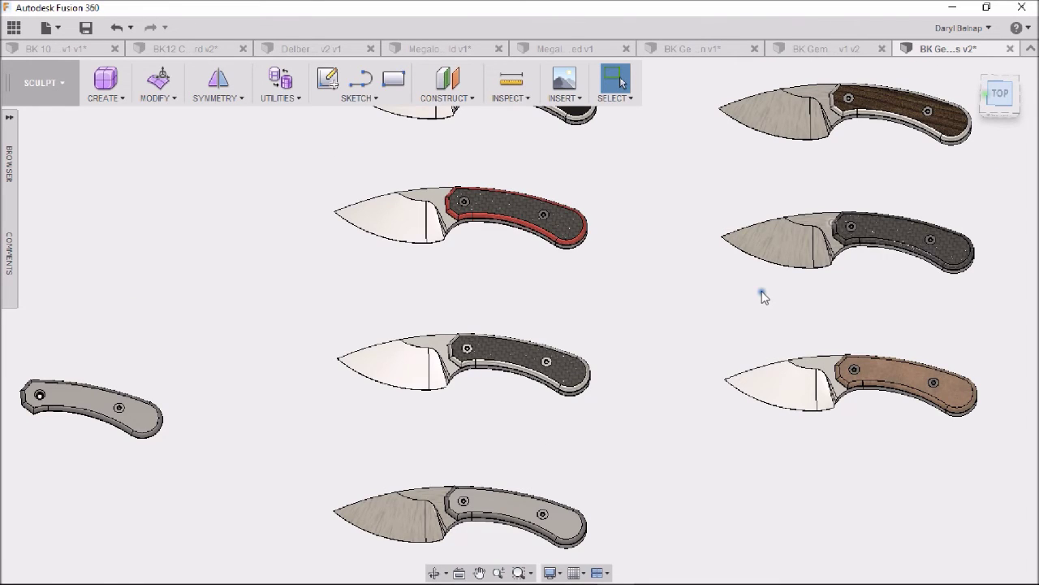
scroll(764, 297, "down", 3)
scroll(638, 383, "down", 2)
scroll(637, 398, "up", 3)
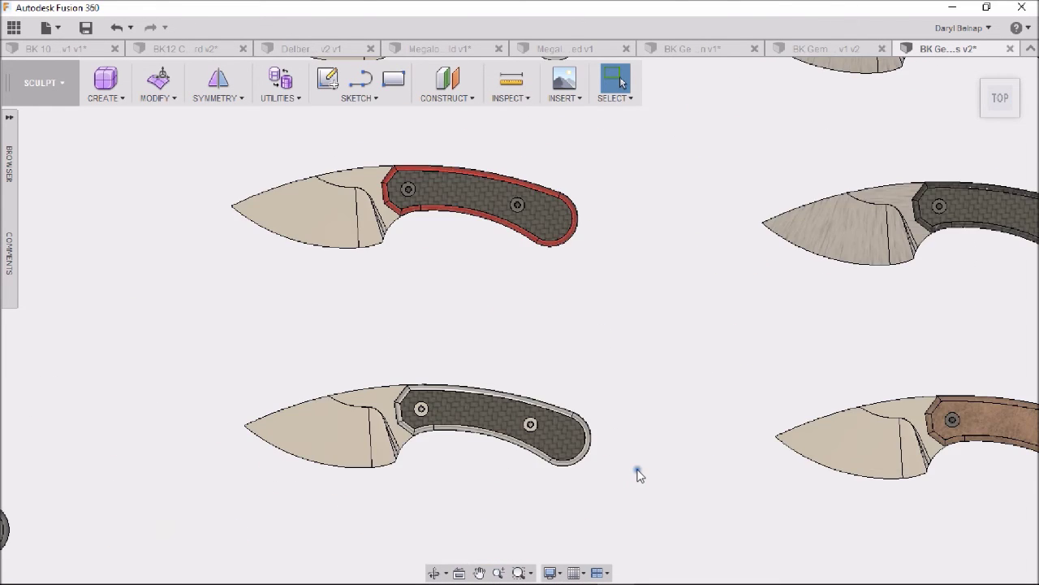
scroll(638, 474, "up", 2)
scroll(625, 471, "up", 1)
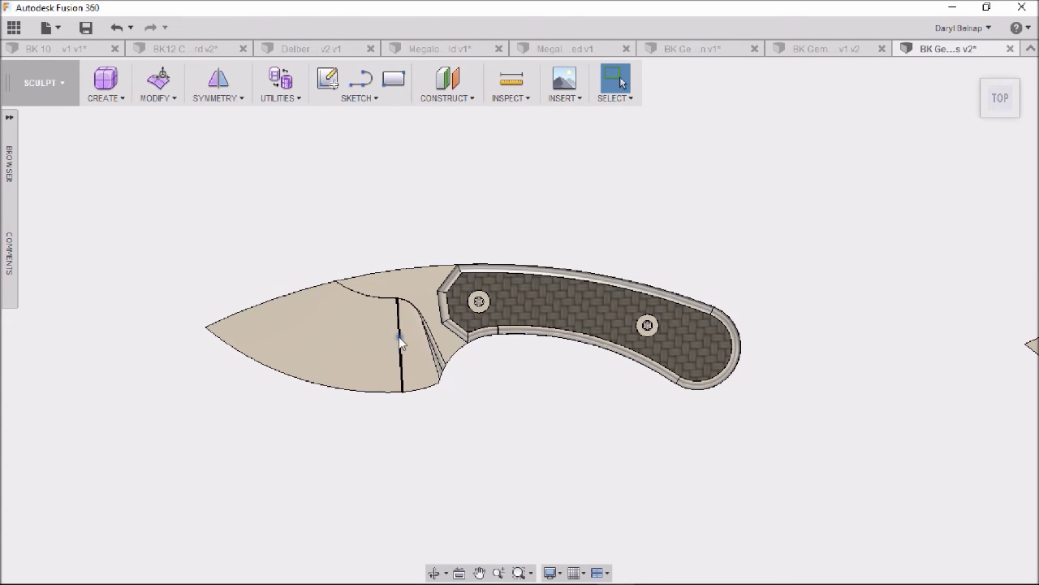
middle_click_drag(390, 341, 536, 391, "shift")
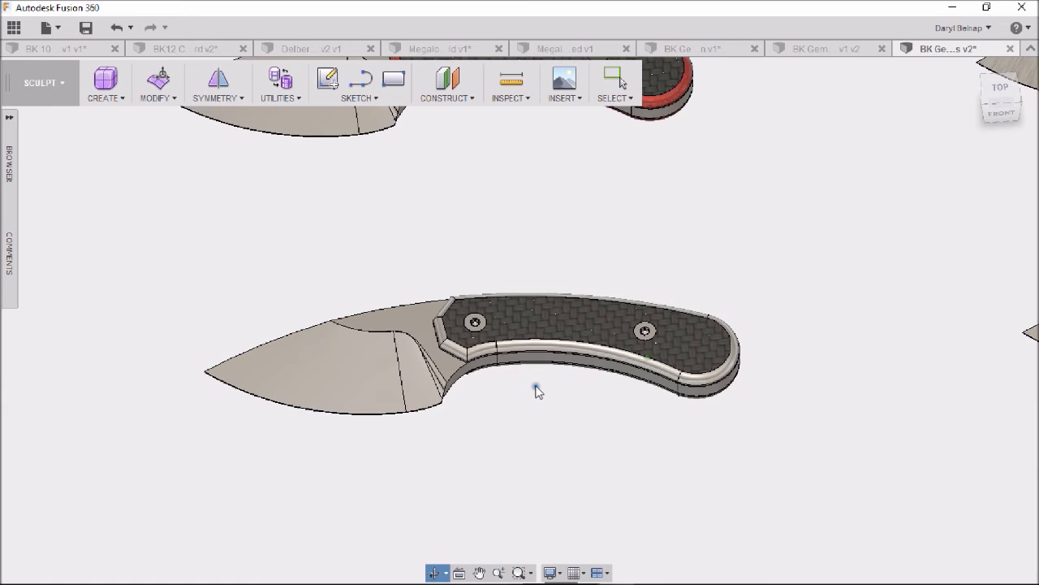
key("Escape")
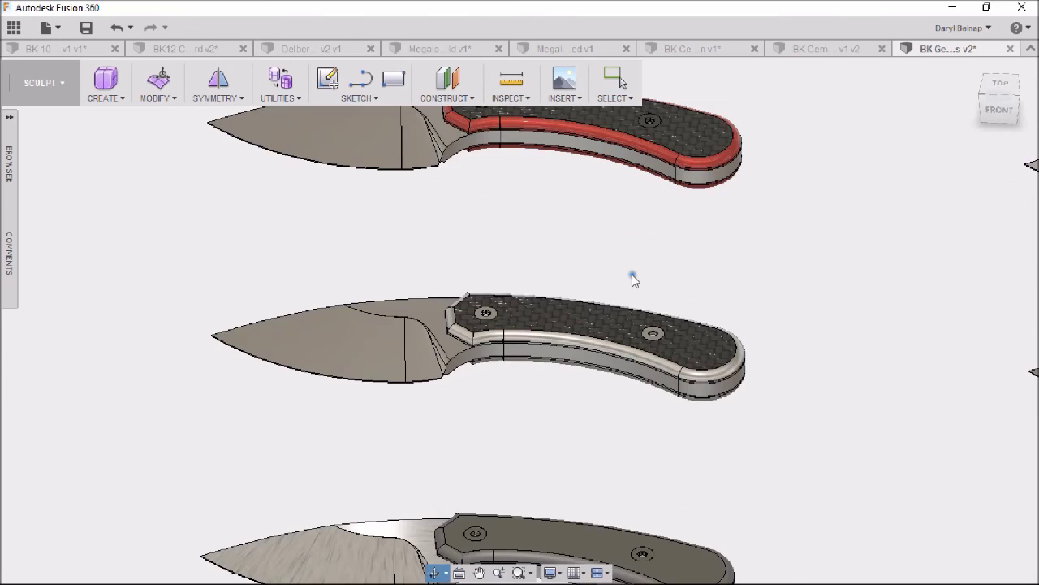
Zoom in on the red-liner handle and tilt it to reveal its layered edge.
scroll(595, 428, "up", 5)
scroll(597, 433, "up", 3)
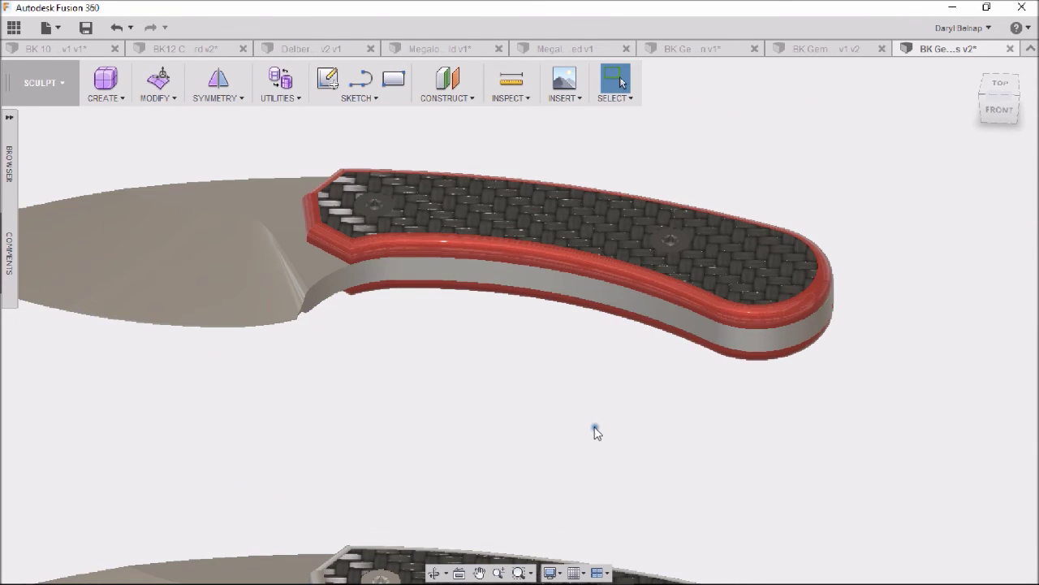
mouse_move(595, 432)
middle_mouse_down("shift")
mouse_move(600, 453)
mouse_move(657, 460)
middle_mouse_up("shift")
scroll(599, 453, "down", 2)
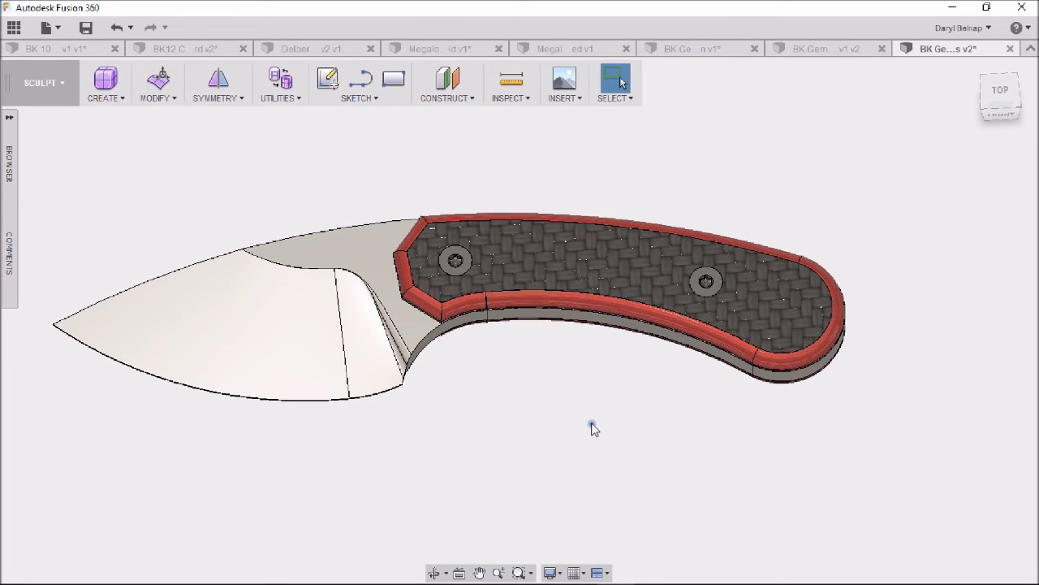
mouse_move(592, 428)
middle_mouse_down("shift")
mouse_move(662, 418)
mouse_move(623, 187)
mouse_move(566, 441)
middle_mouse_up("shift")
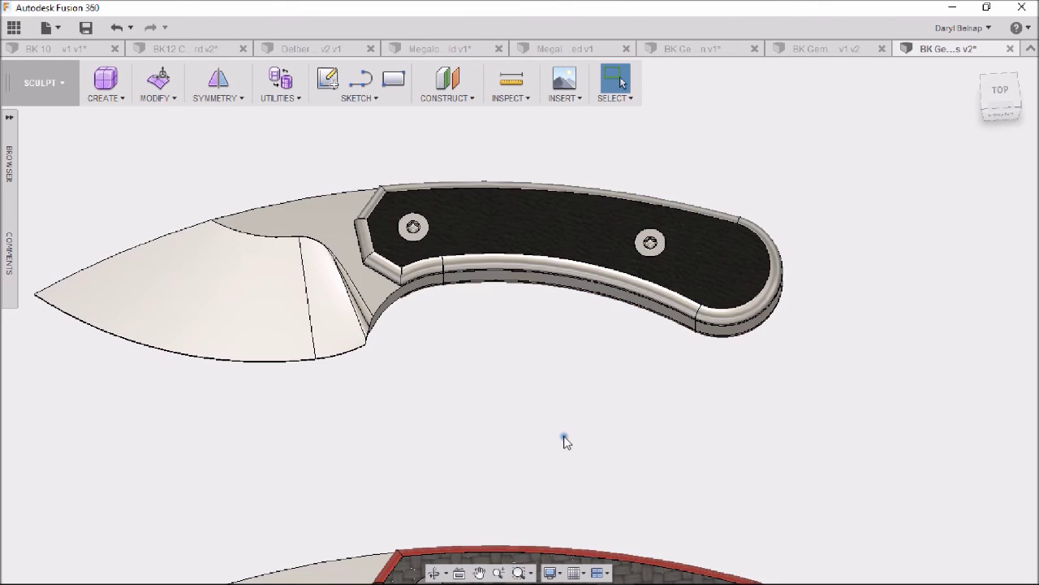
Orbit for a close top-down look at the black-handled knife, then tilt it to show the handle sides.
scroll(567, 373, "up", 2)
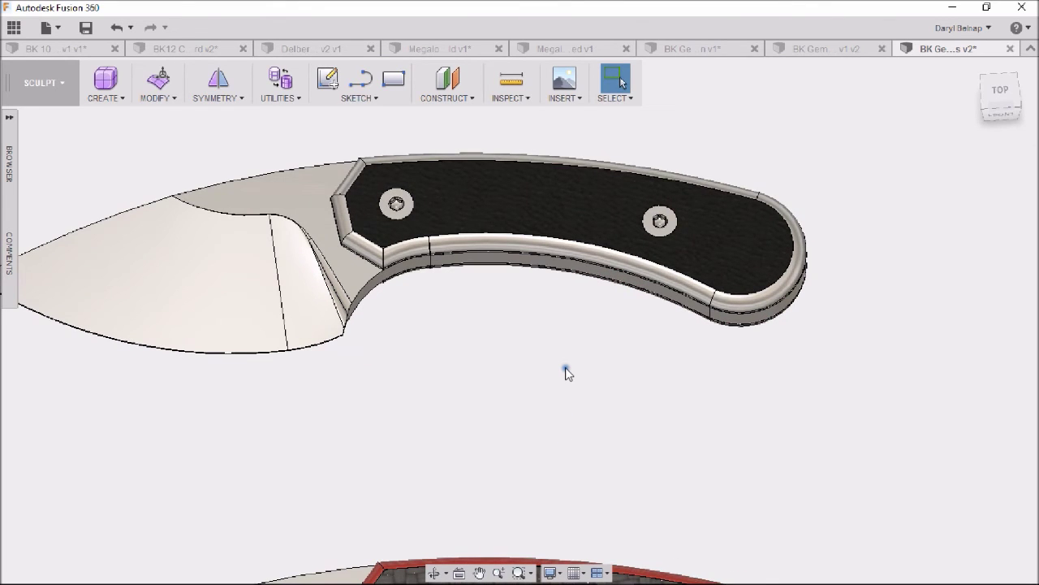
mouse_move(565, 371)
middle_mouse_down("shift")
mouse_move(499, 386)
mouse_move(517, 372)
middle_mouse_up("shift")
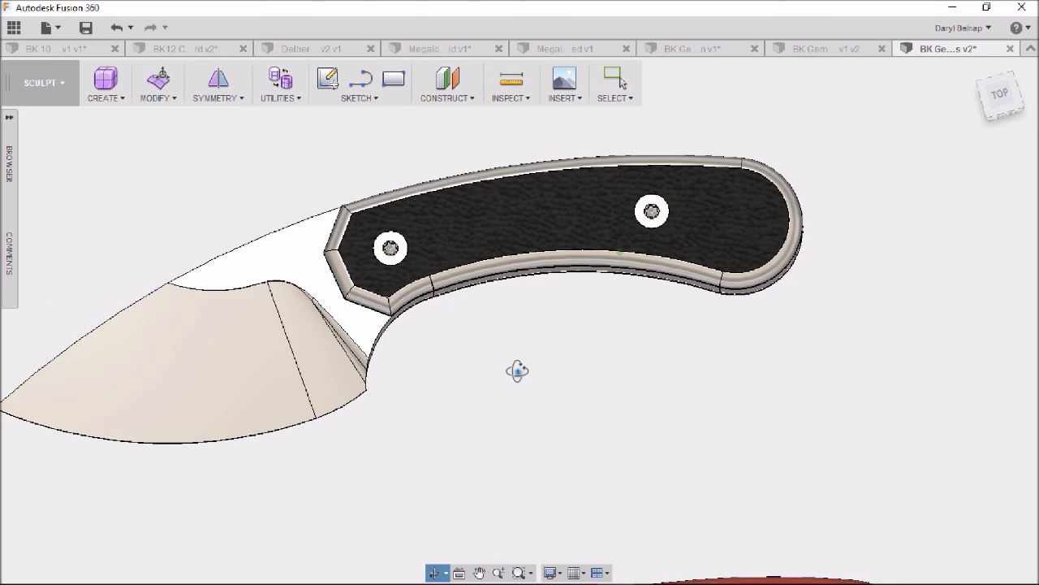
middle_click_drag(517, 371, 538, 246, "shift")
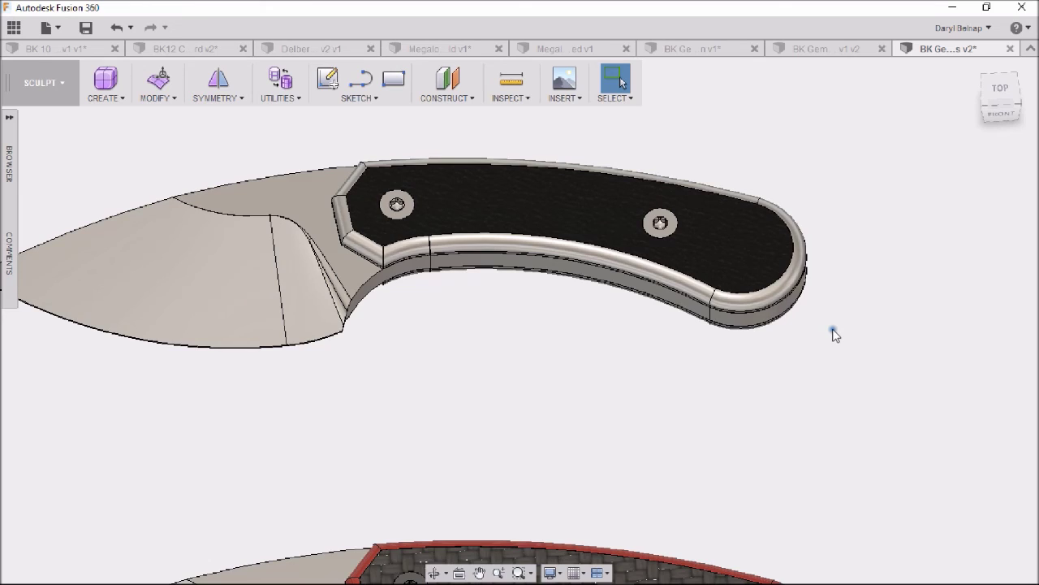
Zoom out and pan to show the wood-toned, plain black and red-lined carbon variants together from above.
middle_click_drag(834, 334, 849, 445)
scroll(849, 445, "up", 2)
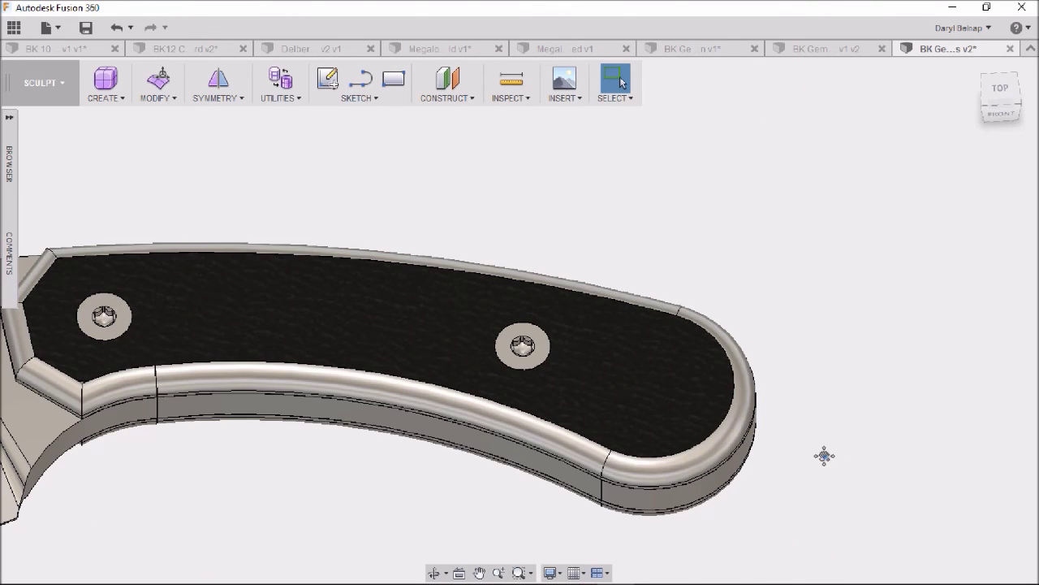
scroll(825, 455, "down", 5)
mouse_move(828, 439)
middle_mouse_down()
mouse_move(700, 329)
mouse_move(779, 346)
mouse_move(788, 320)
mouse_move(789, 457)
middle_mouse_up()
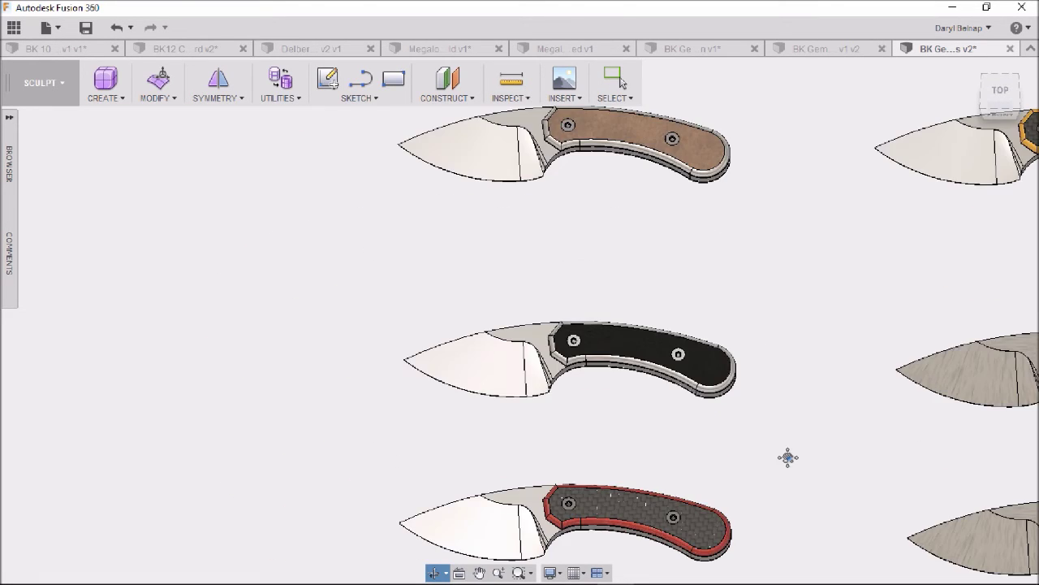
Get a tilted close-up of the brown-handled knife, then orbit to see its handle from the top.
scroll(725, 293, "up", 2)
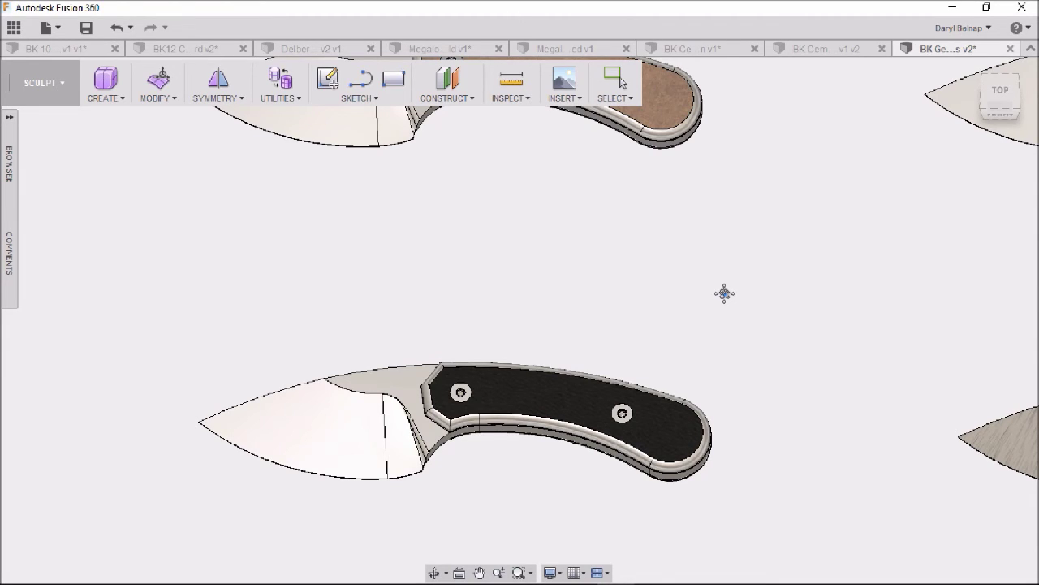
mouse_move(724, 293)
middle_mouse_down("shift")
mouse_move(557, 441)
mouse_move(520, 393)
mouse_move(549, 403)
mouse_move(595, 514)
middle_mouse_up("shift")
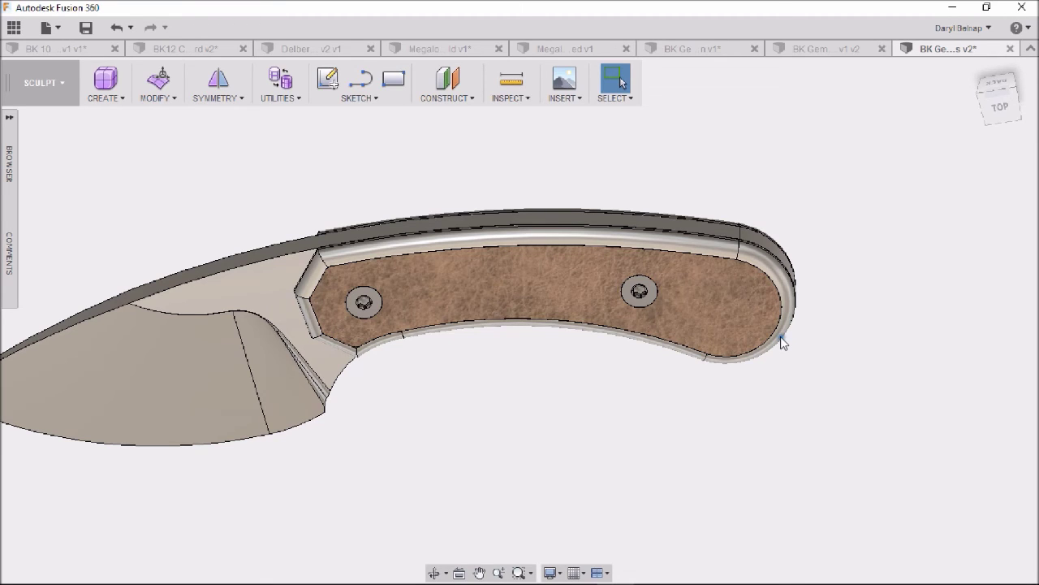
middle_click_drag(466, 378, 466, 423, "shift")
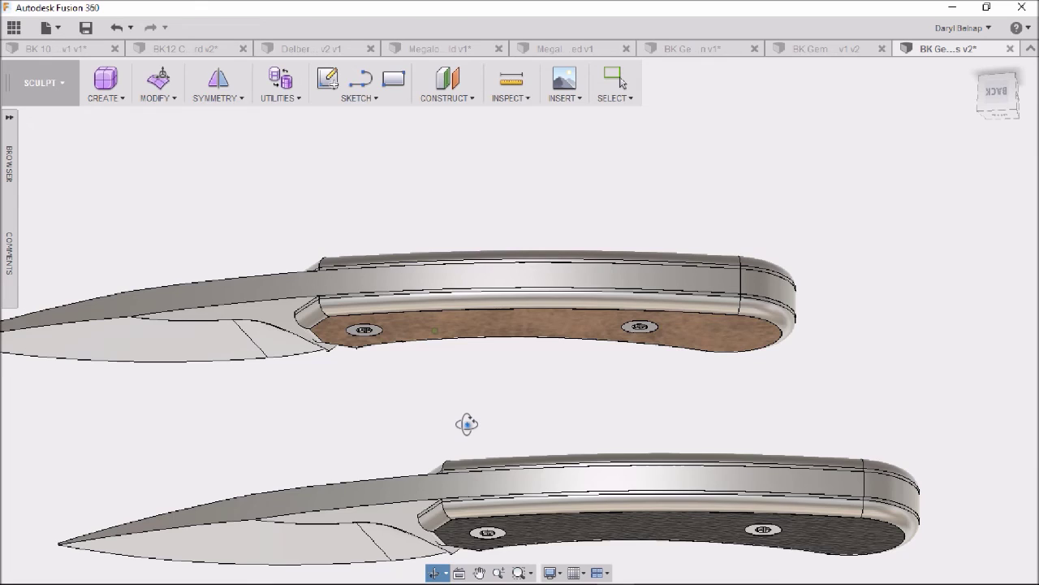
middle_click_drag(466, 424, 491, 302, "shift")
Zoom out and pan to show the orange-trimmed carbon and dark-wood variants beside the others.
scroll(577, 425, "down", 3)
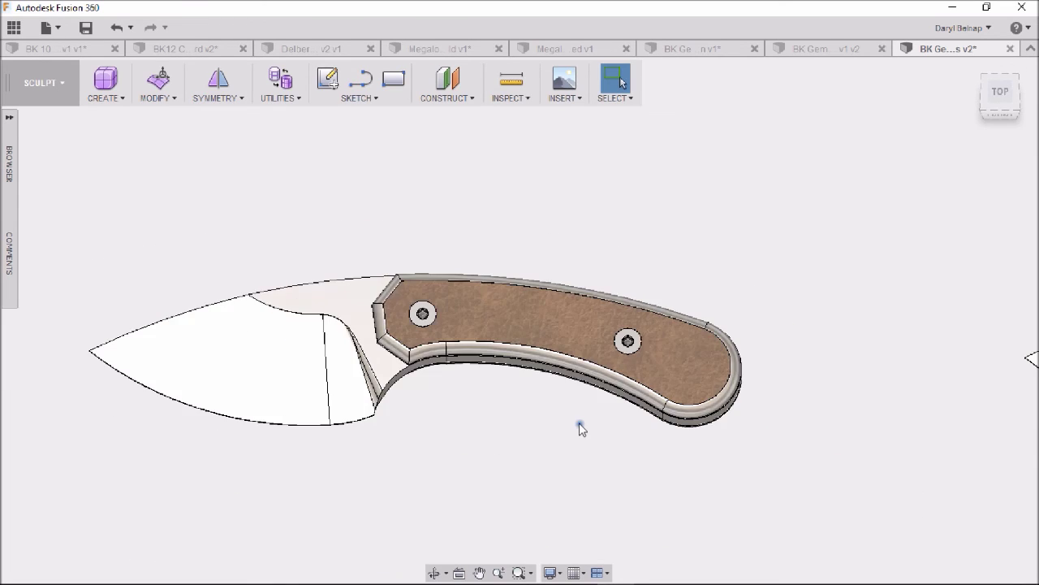
scroll(791, 469, "down", 3)
scroll(780, 447, "down", 2)
middle_click_drag(780, 448, 658, 231)
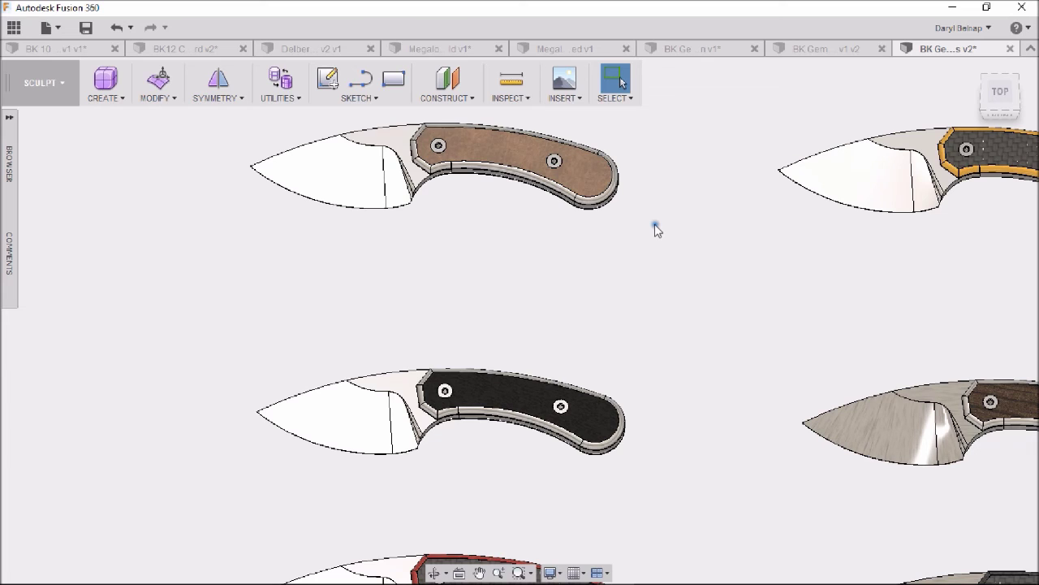
Zoom the view and return to Select to show five Gemini variants, including plain carbon fiber.
scroll(512, 377, "up", 2)
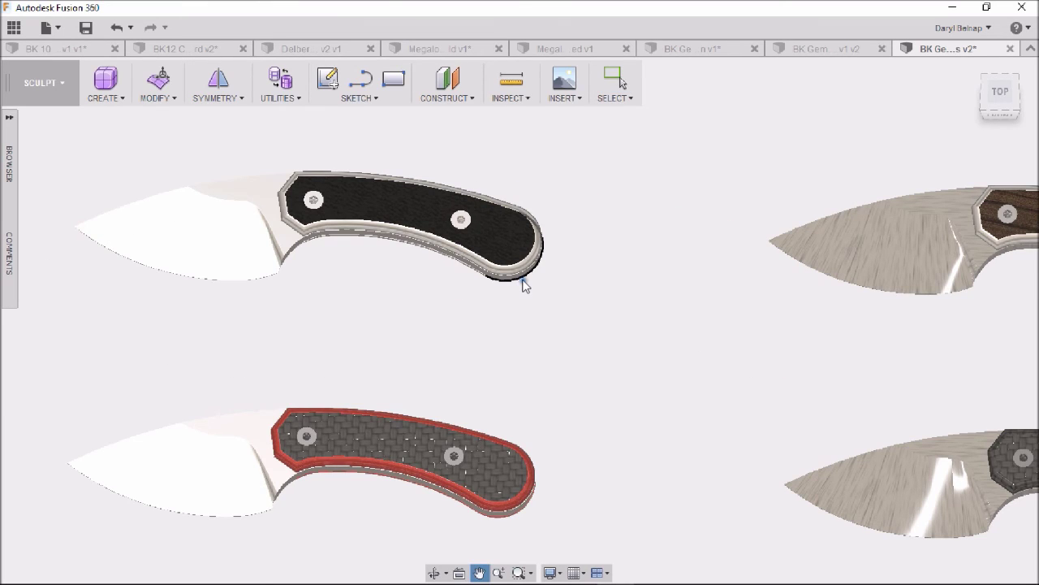
key("Escape")
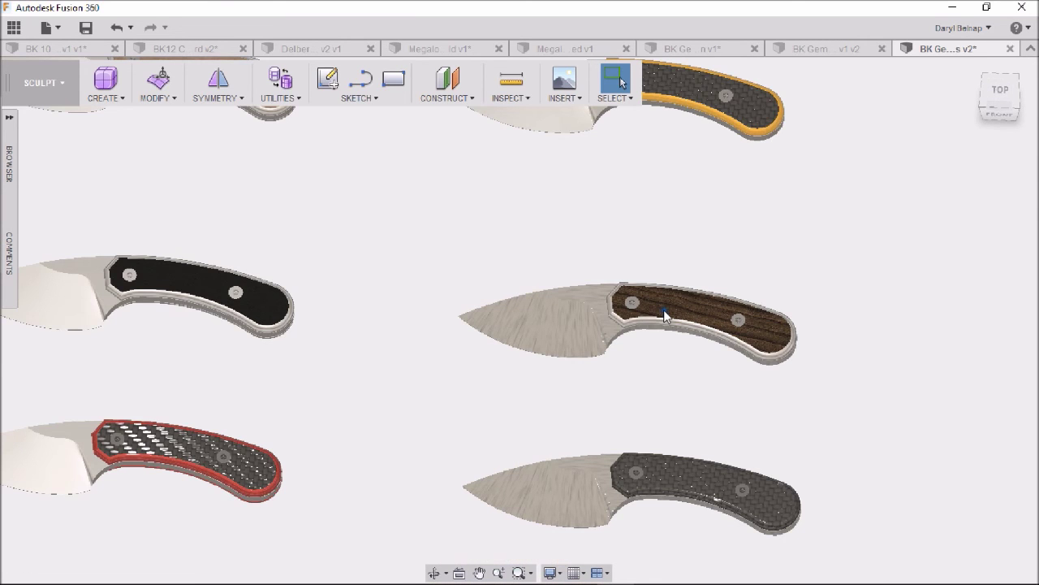
View the walnut knife straight from the top, with the plain carbon-fiber knife below it.
scroll(687, 341, "up", 5)
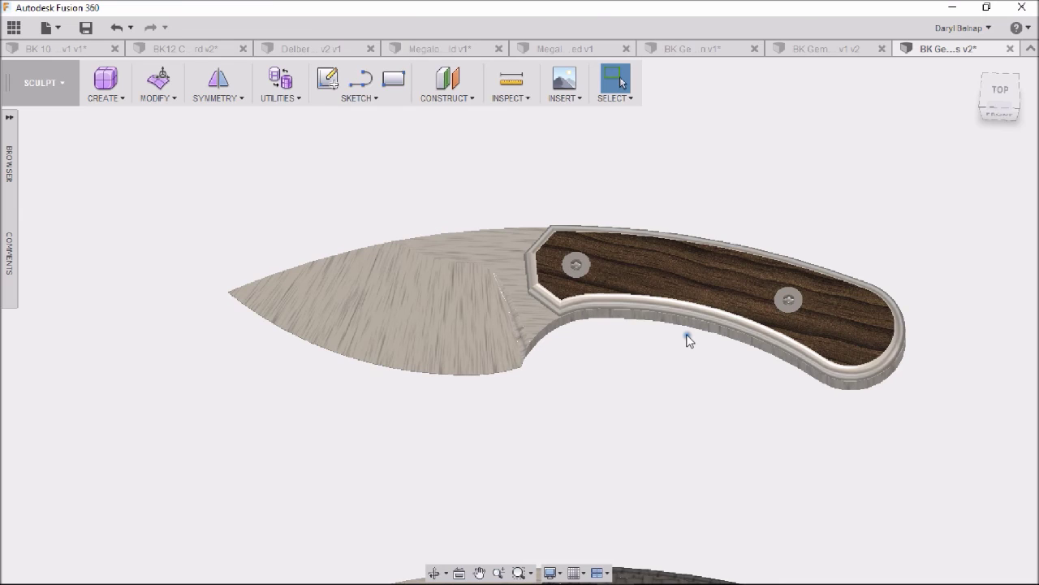
middle_click_drag(687, 341, 629, 319, "shift")
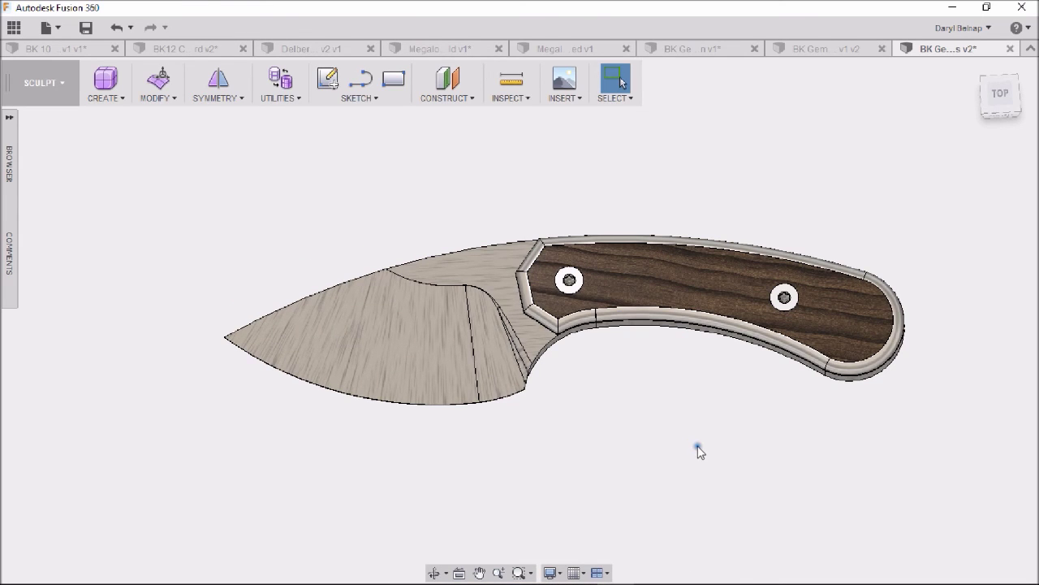
scroll(697, 451, "down", 2)
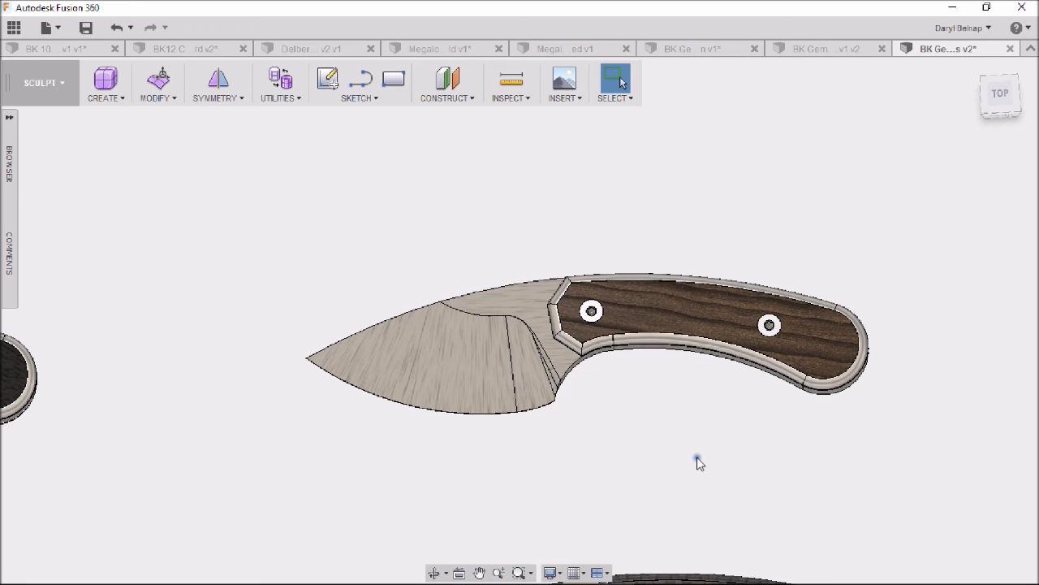
mouse_move(700, 463)
middle_mouse_down()
mouse_move(736, 512)
mouse_move(682, 412)
middle_mouse_up()
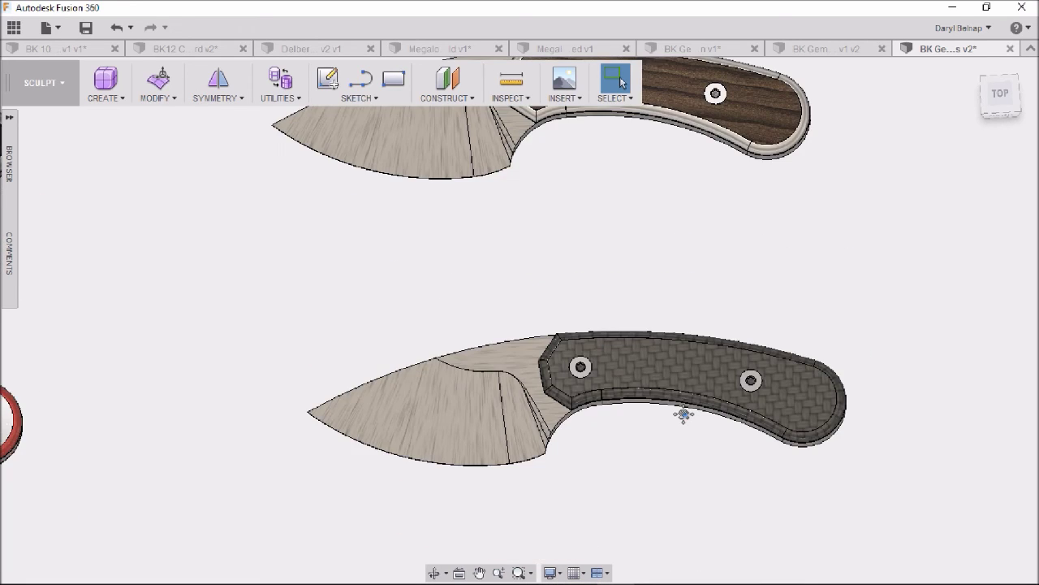
Tilt the knives to show their thickness, then frame the plain carbon-fiber knife alone in the view.
mouse_move(685, 482)
middle_mouse_down("shift")
mouse_move(678, 438)
mouse_move(685, 466)
middle_mouse_up("shift")
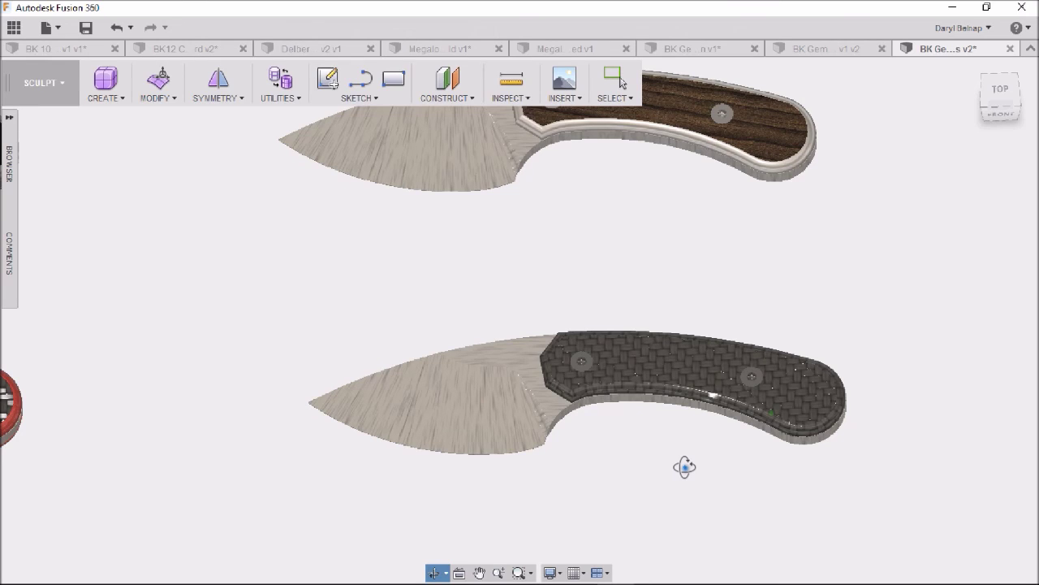
middle_click_drag(685, 466, 687, 453, "shift")
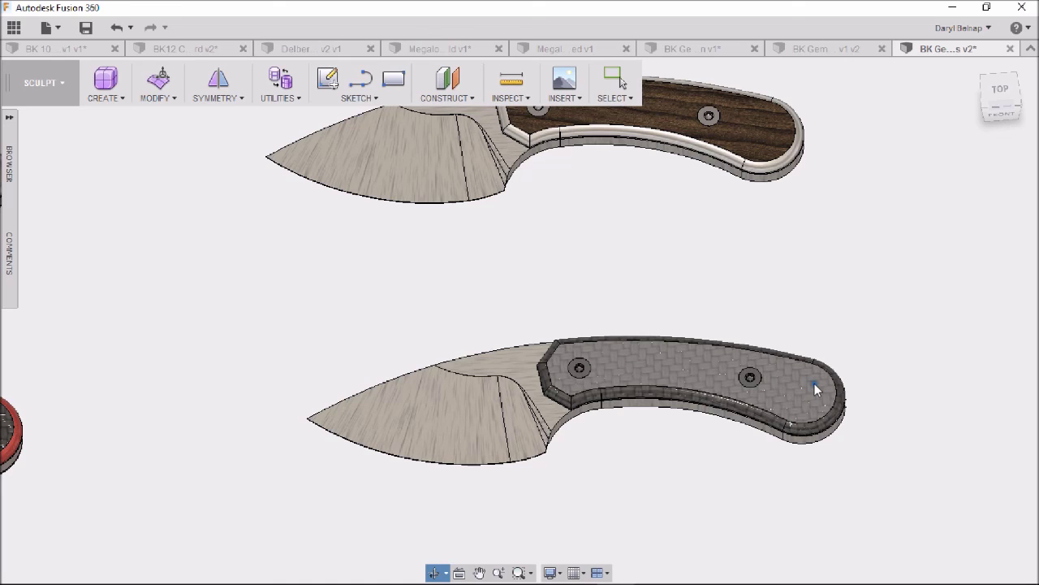
key("Escape")
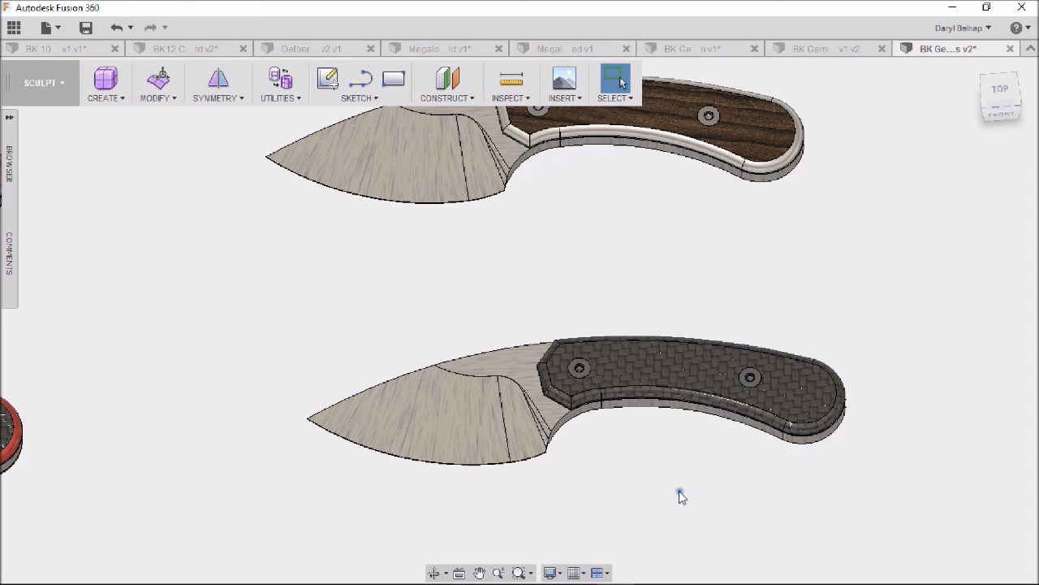
scroll(681, 490, "down", 1)
scroll(681, 491, "up", 2)
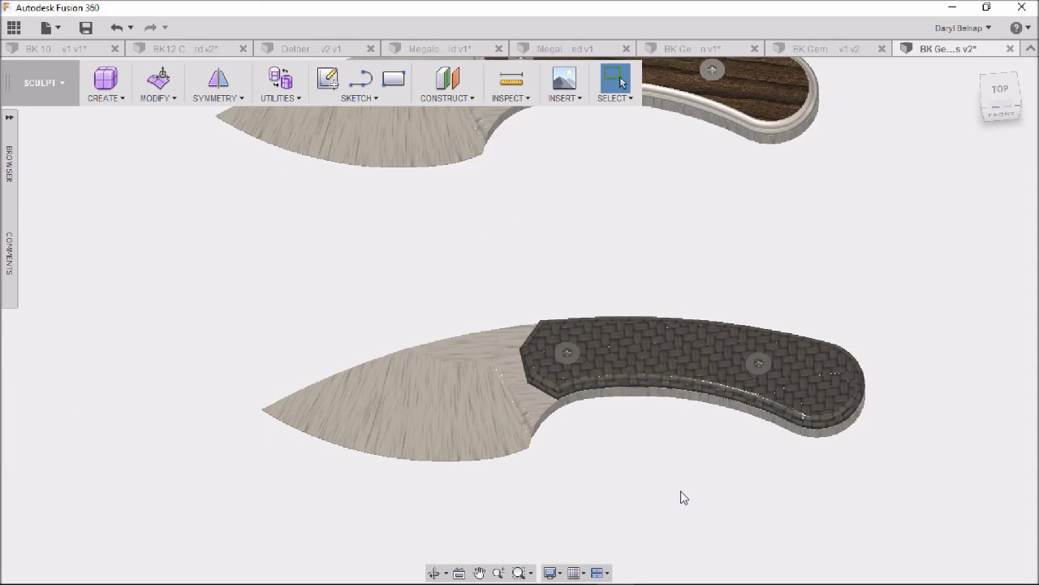
scroll(698, 493, "up", 1)
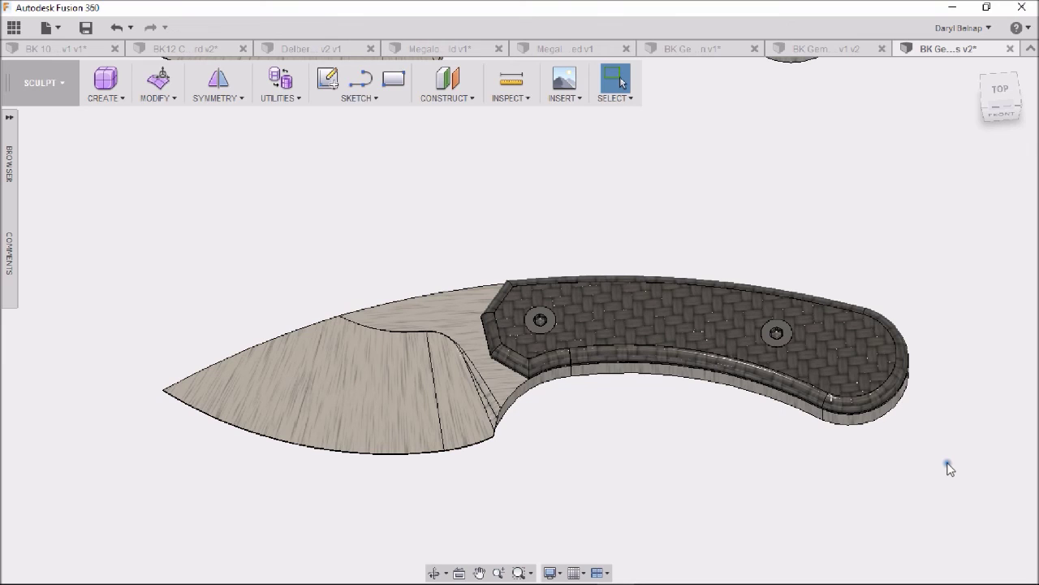
Inspect the leather-textured brown handle close up, then centre it below the carbon-fiber knife.
scroll(731, 436, "down", 3)
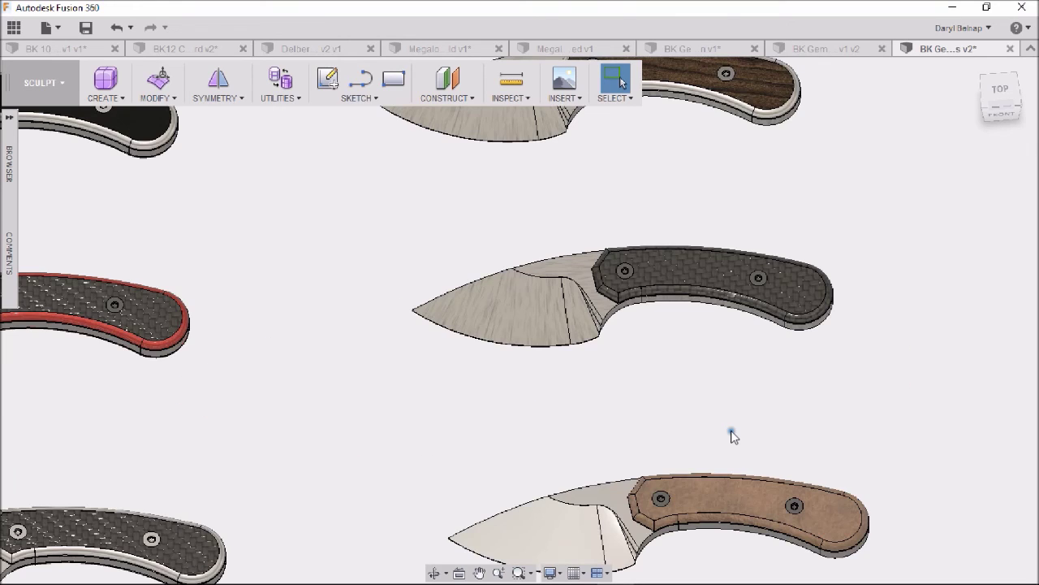
scroll(732, 436, "up", 2)
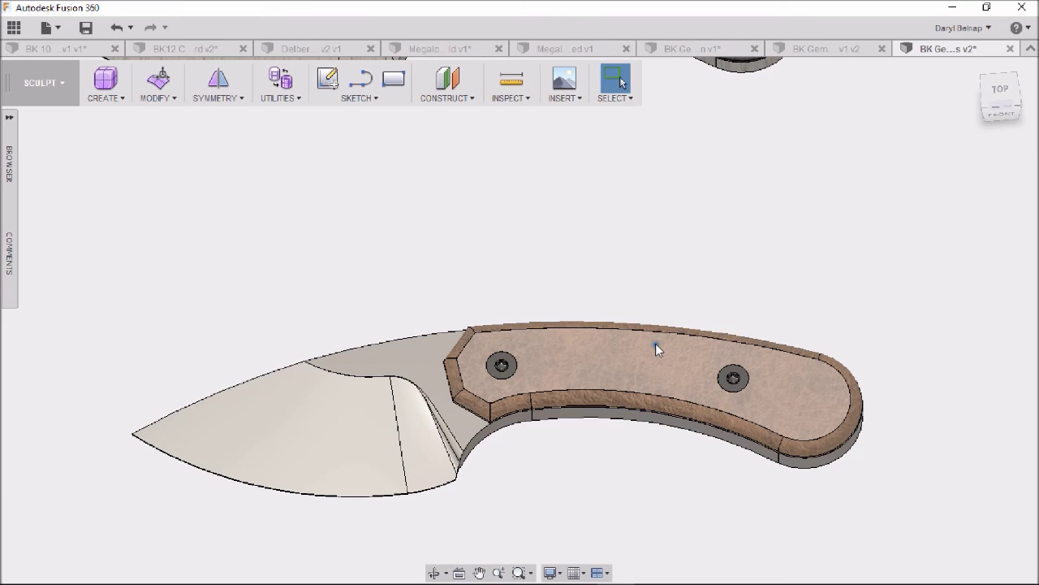
scroll(656, 347, "up", 2)
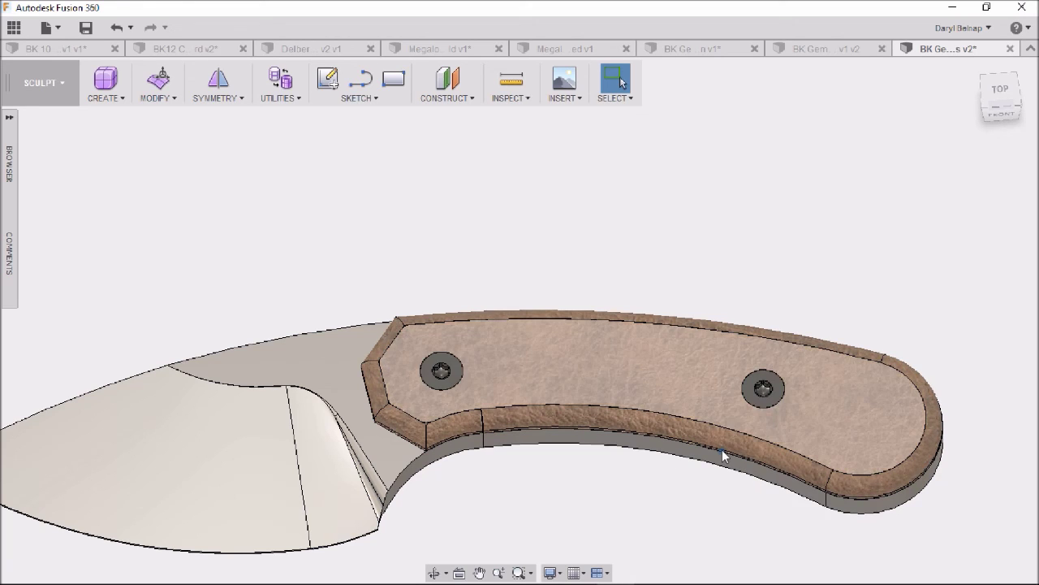
scroll(655, 522, "down", 2)
scroll(655, 522, "down", 2)
scroll(655, 521, "down", 1)
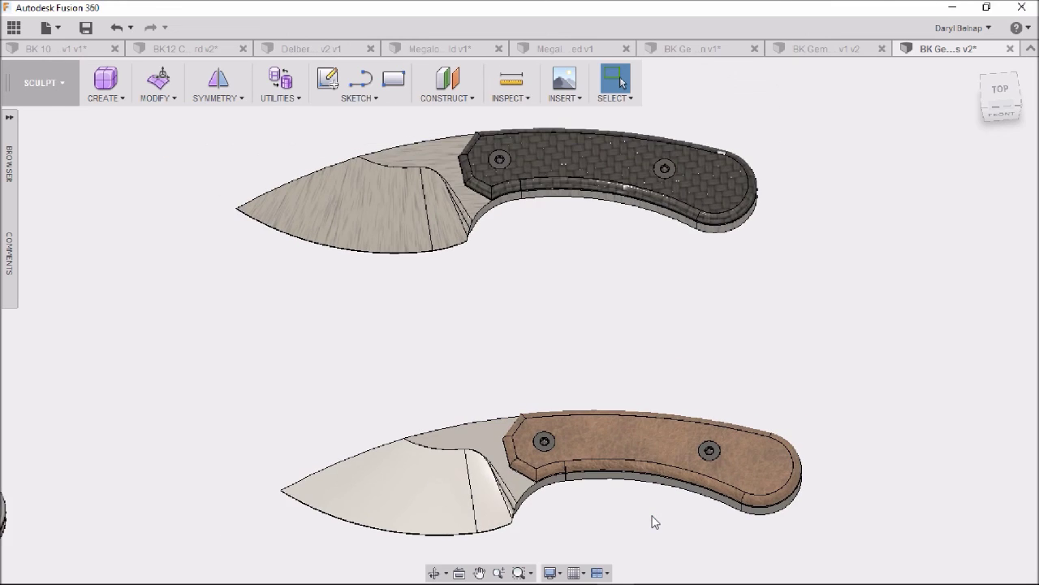
middle_click_drag(655, 521, 659, 403)
scroll(660, 403, "down", 1)
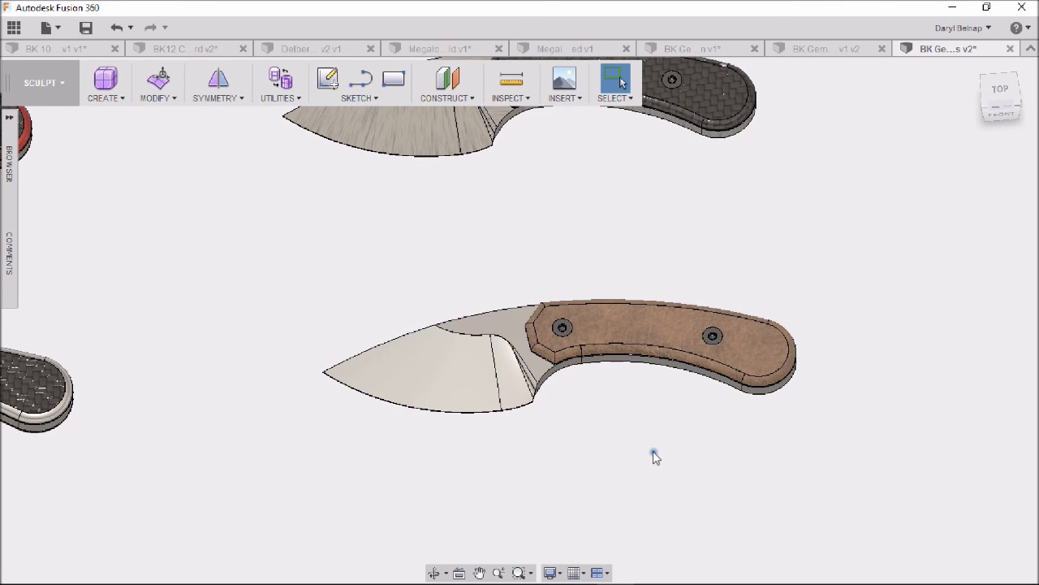
Orbit to the top, then to a slight angle, and zoom in on both columns of variants.
middle_click_drag(653, 451, 631, 476, "shift")
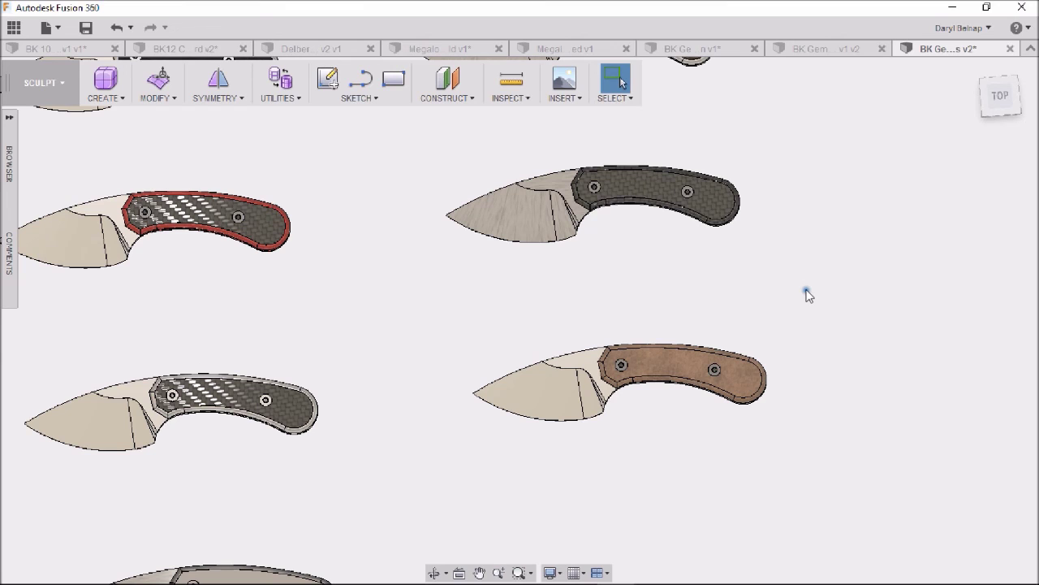
mouse_move(806, 294)
middle_mouse_down("shift")
mouse_move(631, 230)
mouse_move(645, 260)
mouse_move(533, 295)
middle_mouse_up("shift")
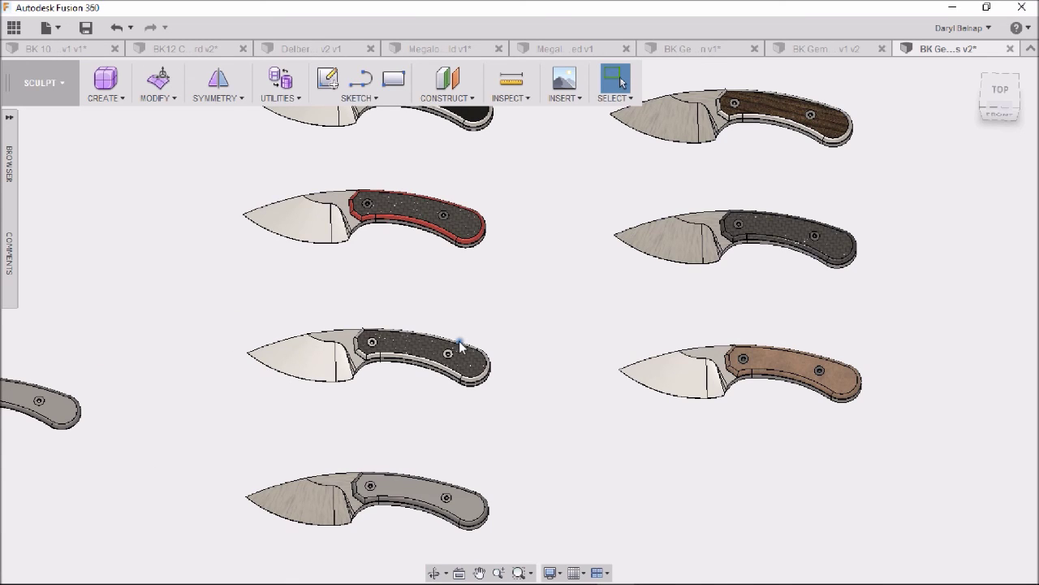
middle_click_drag(459, 345, 567, 339, "shift")
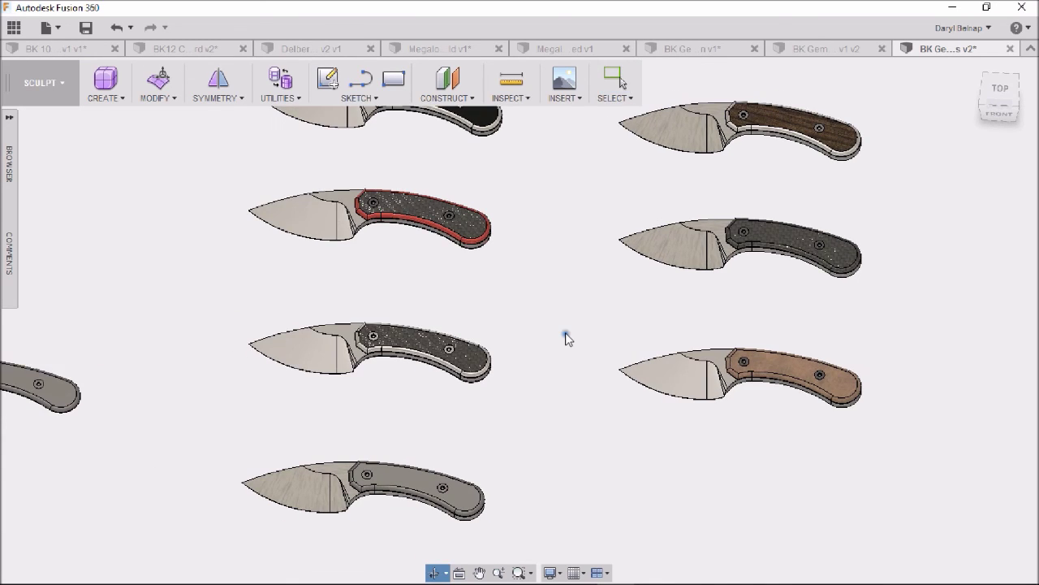
scroll(554, 293, "up", 2)
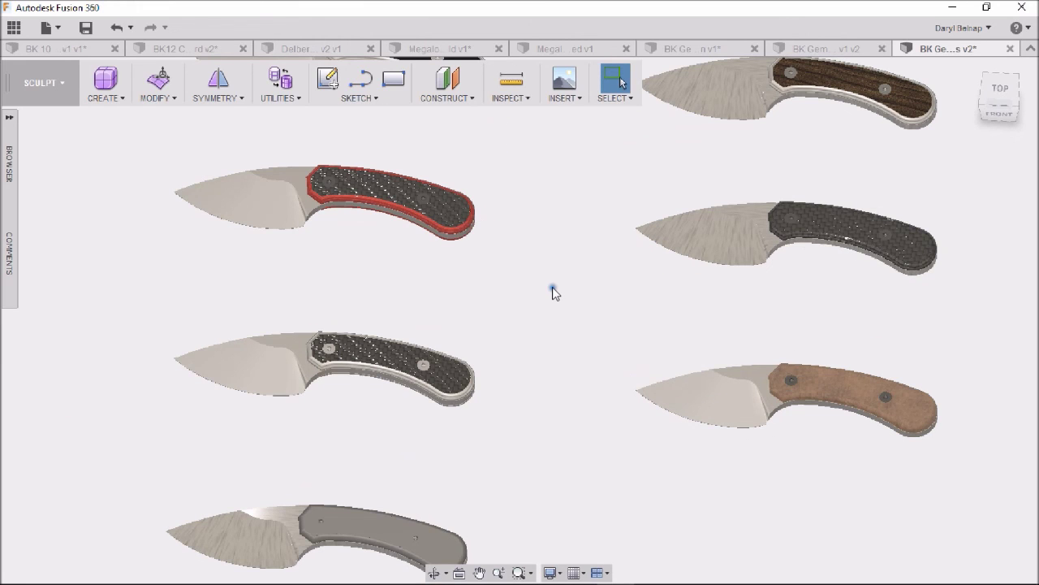